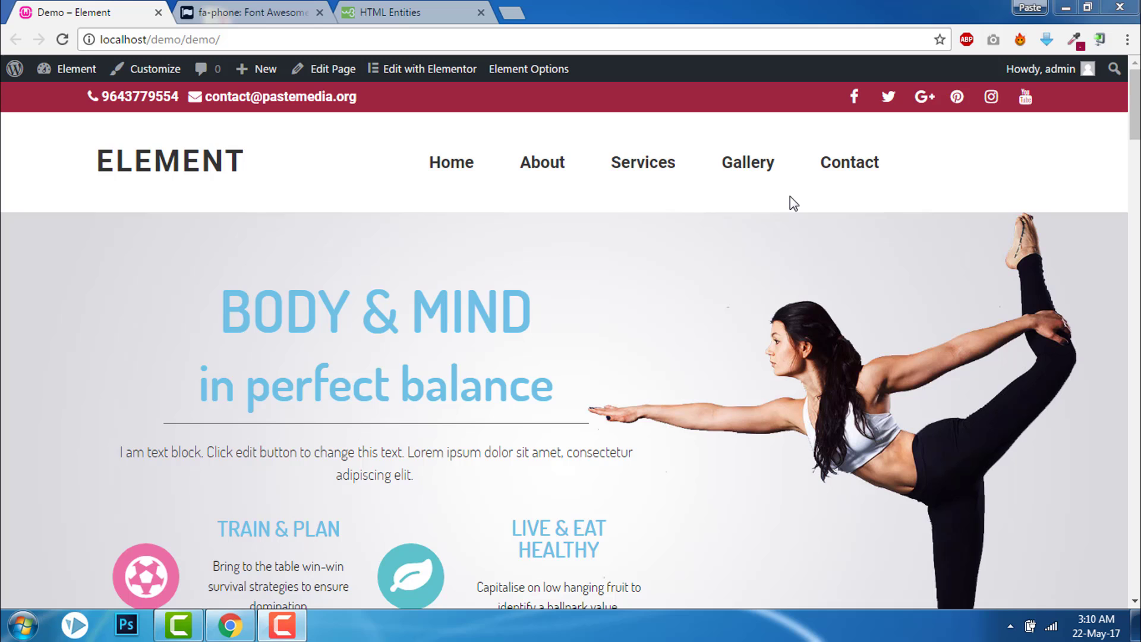
mouse_move(1135, 102)
mouse_down()
mouse_move(1135, 125)
mouse_move(1134, 99)
mouse_up()
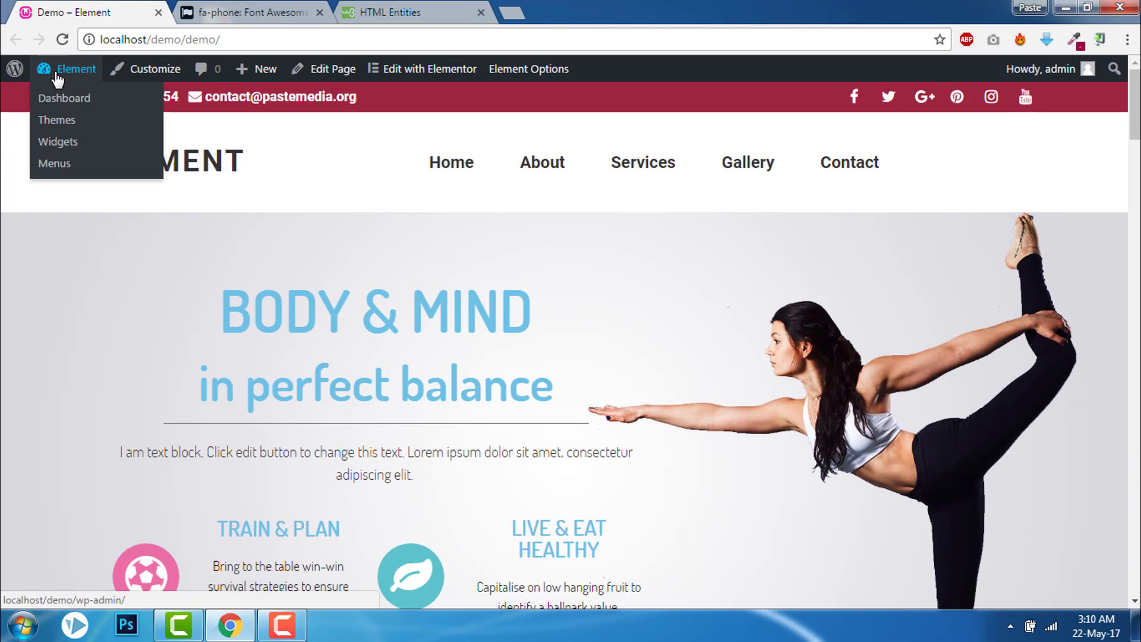
mouse_move(258, 69)
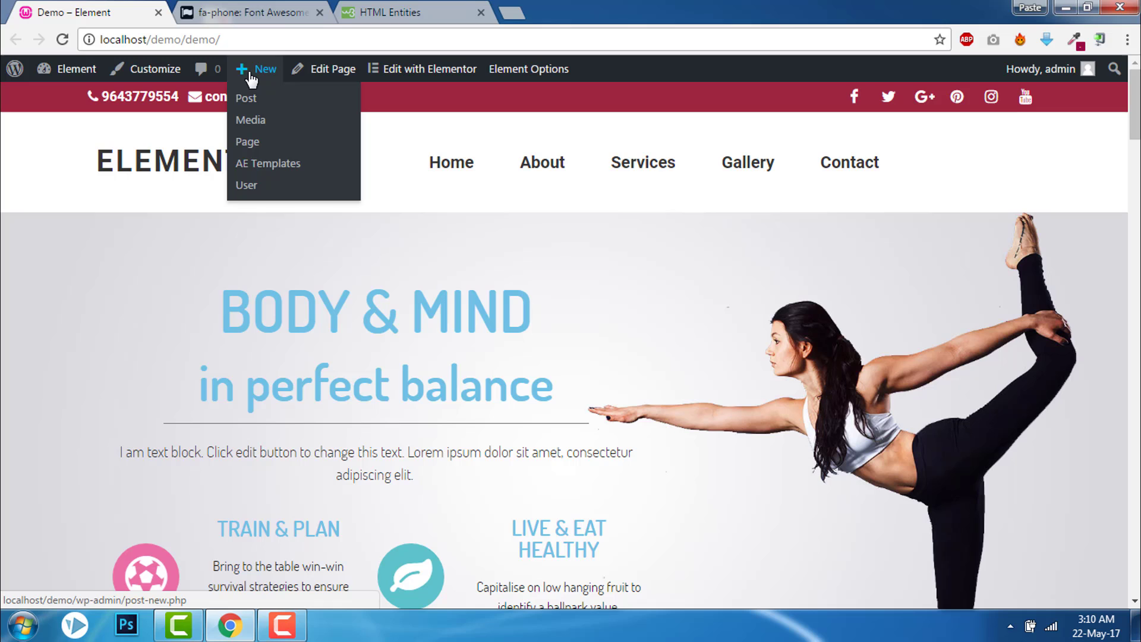
- Publish a new page titled Top Bar Header using the Element Blank template
click(243, 141)
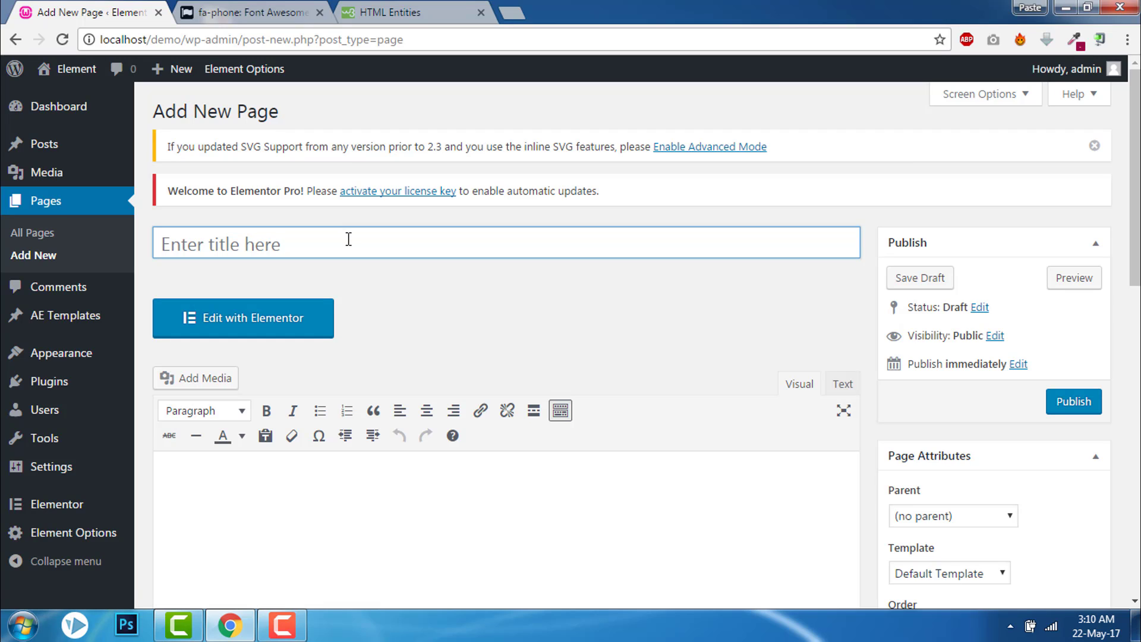
text(To)
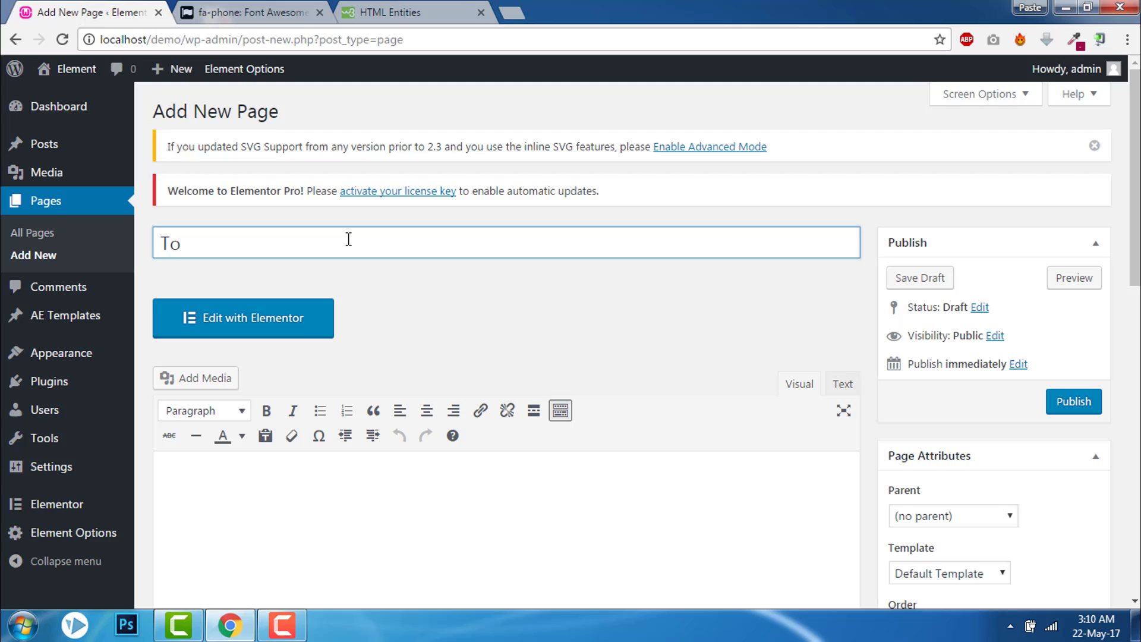
text(p Bar He)
text(aer)
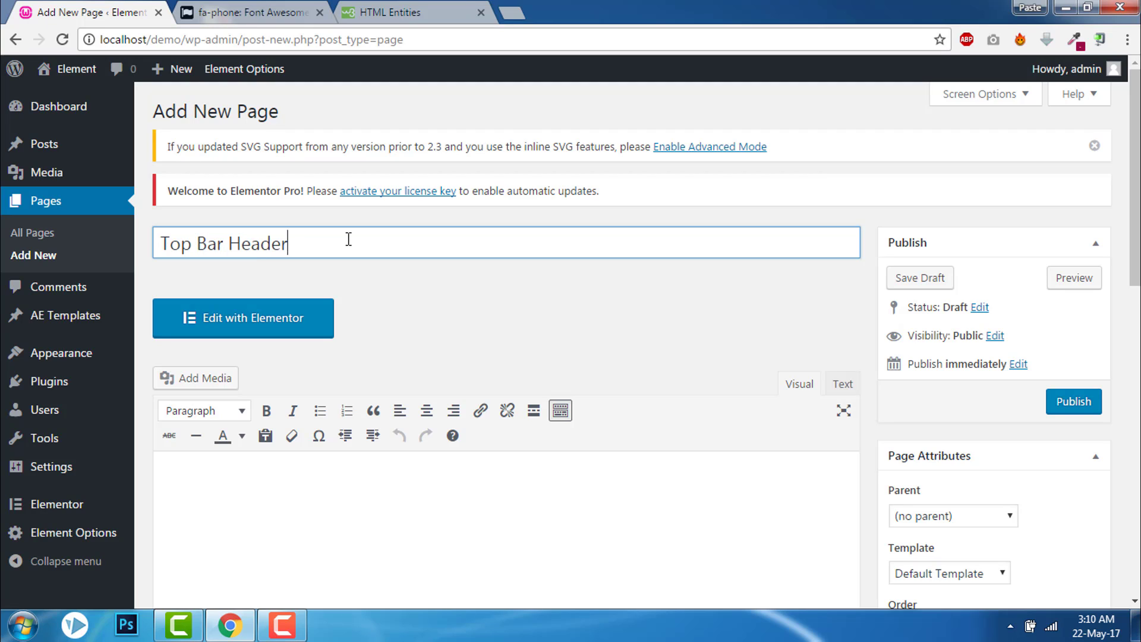
scroll(759, 309, down, 2)
scroll(892, 375, down, 1)
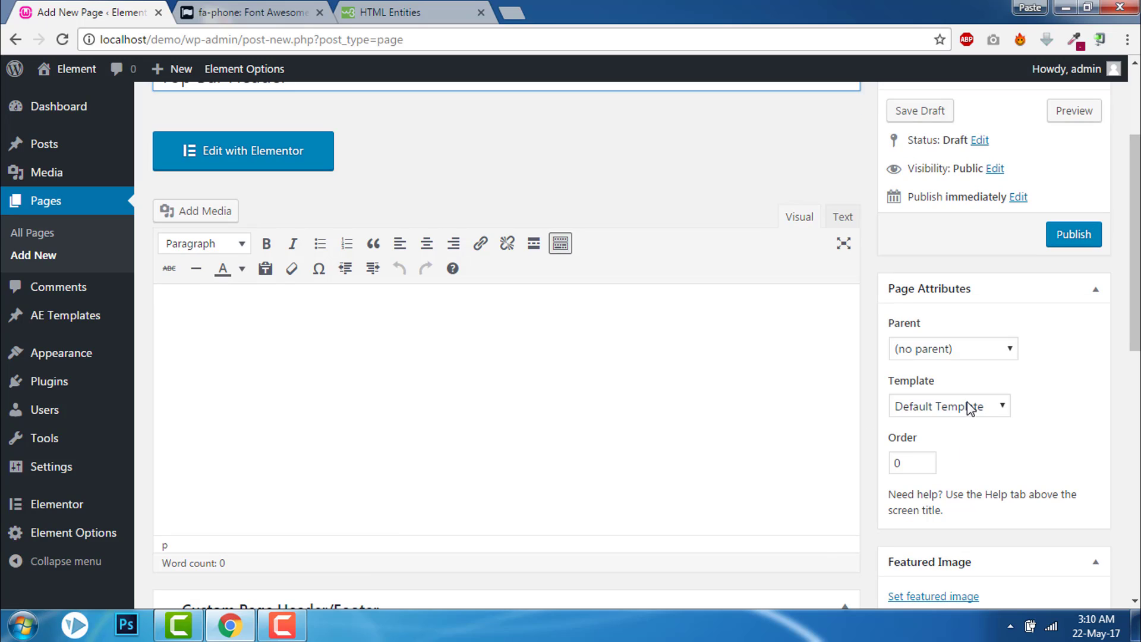
click(972, 408)
click(951, 448)
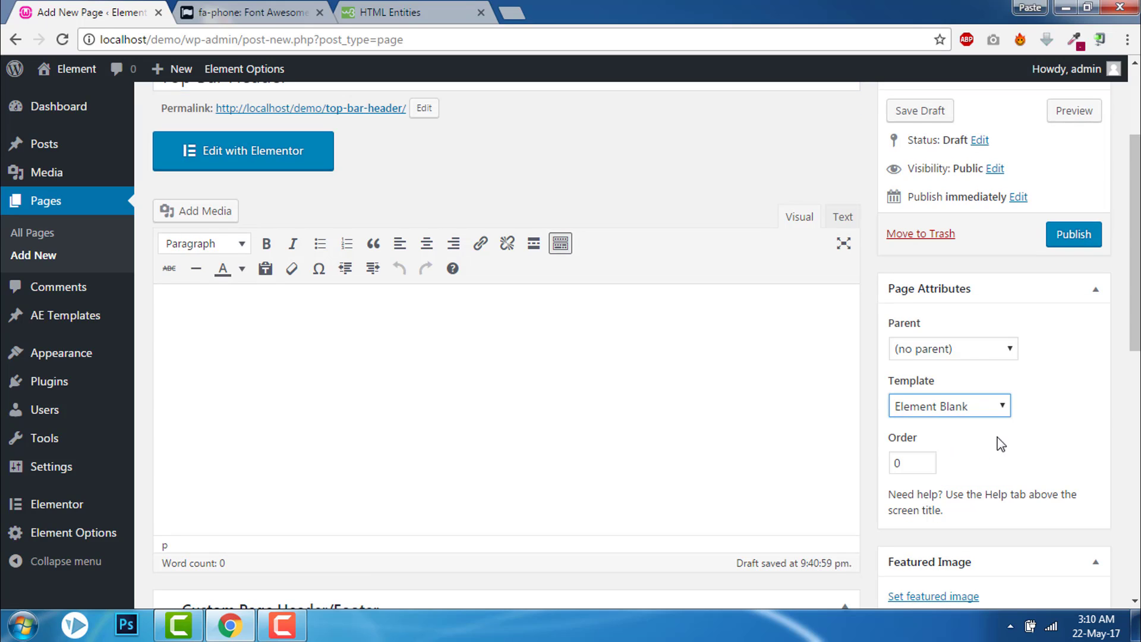
scroll(1000, 443, up, 3)
click(1074, 318)
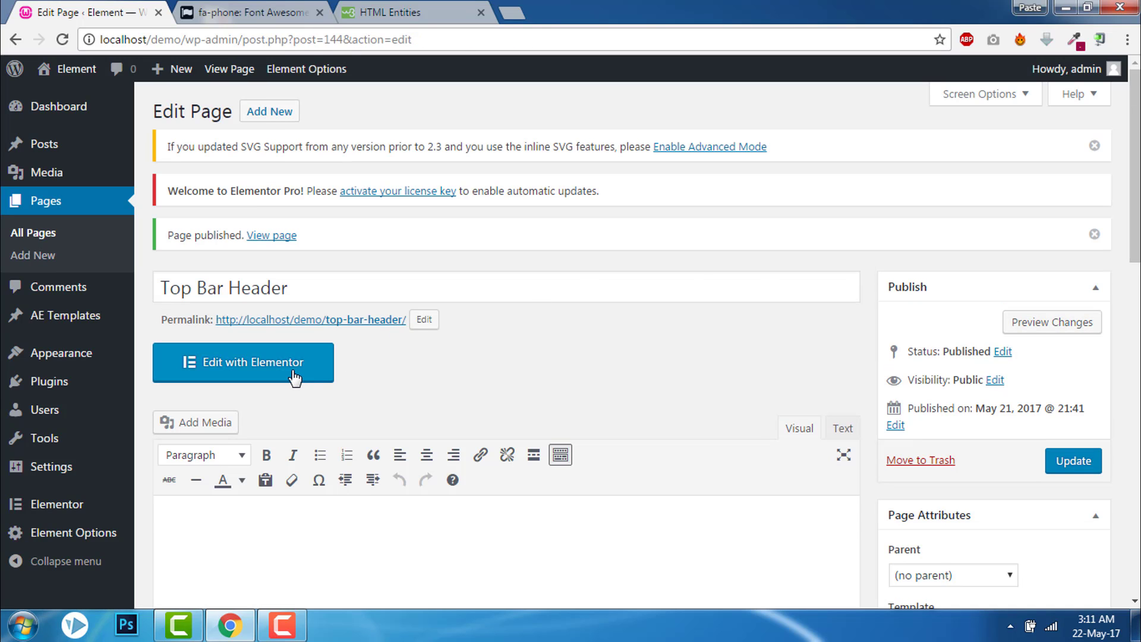
- Add a single-column section at the top with Columns Gap set to No Gap
click(294, 371)
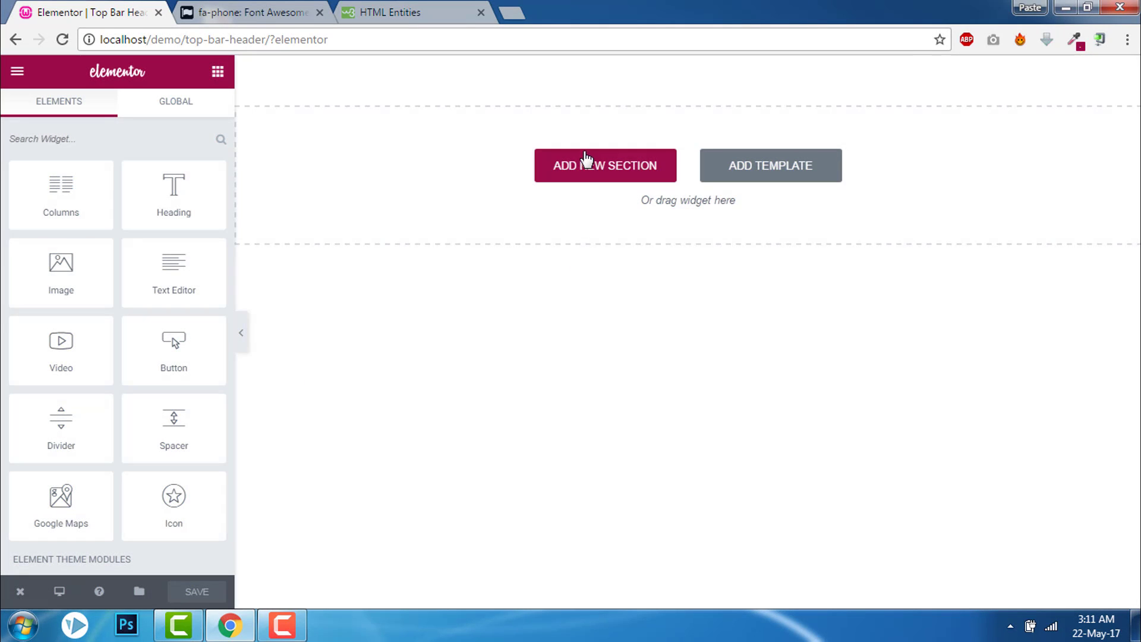
click(586, 164)
click(474, 212)
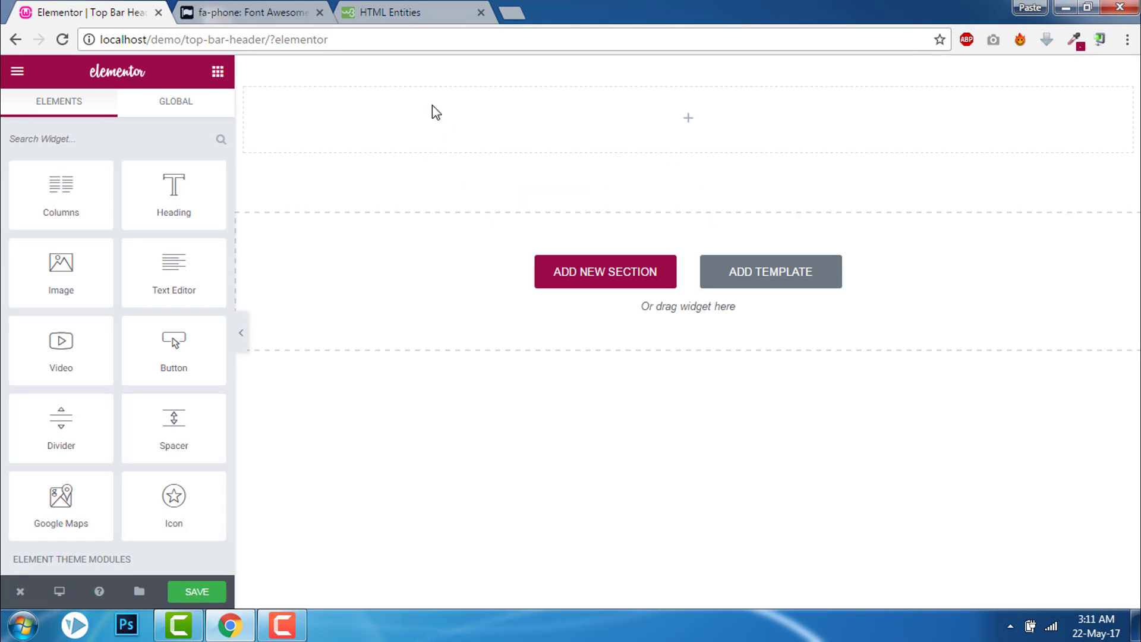
click(316, 70)
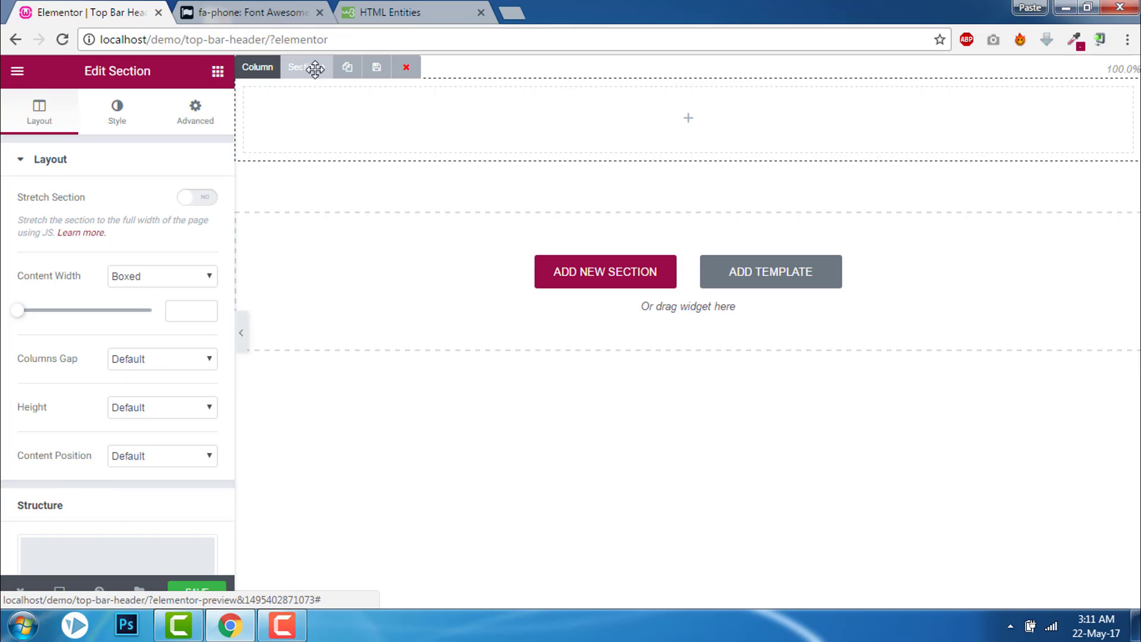
click(161, 359)
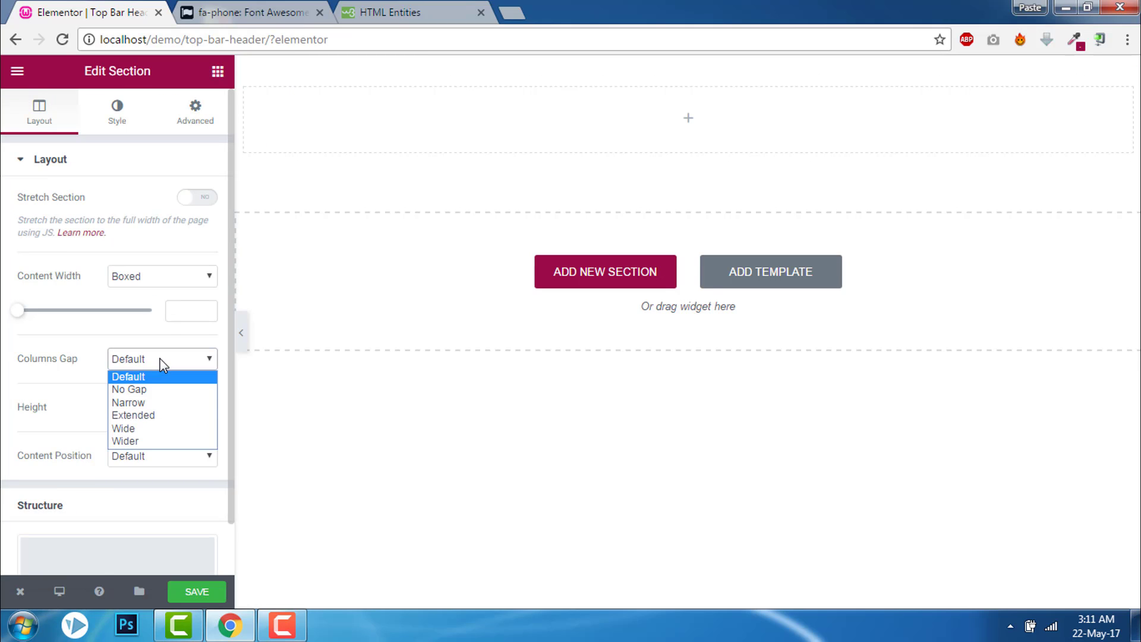
click(130, 389)
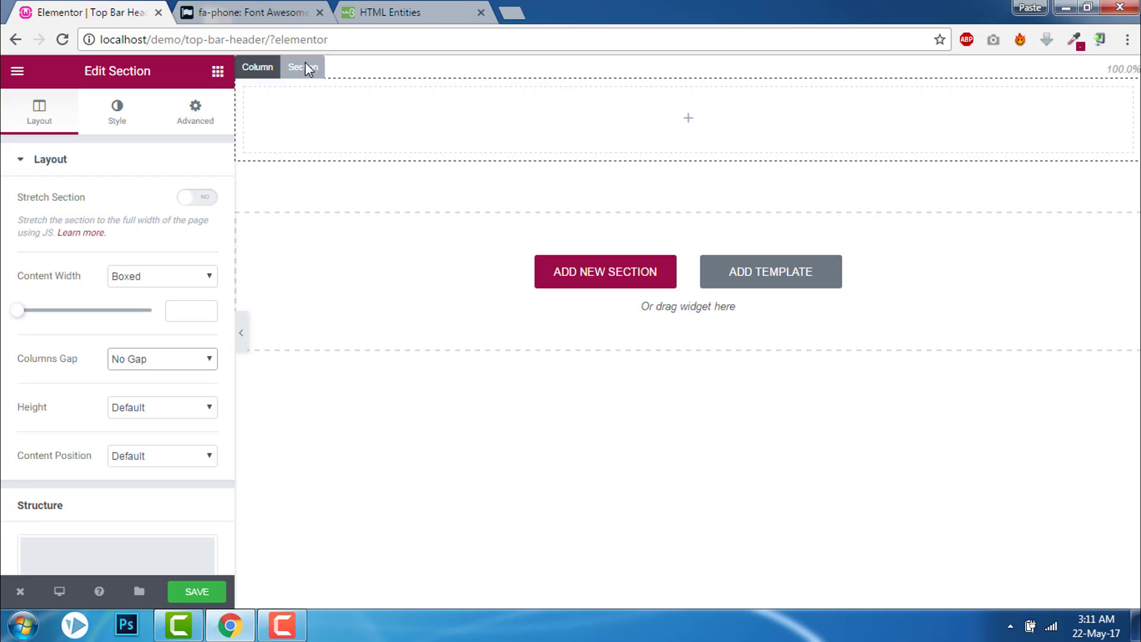
- Give the section a classic crimson #a5225f background and add a second column
click(117, 112)
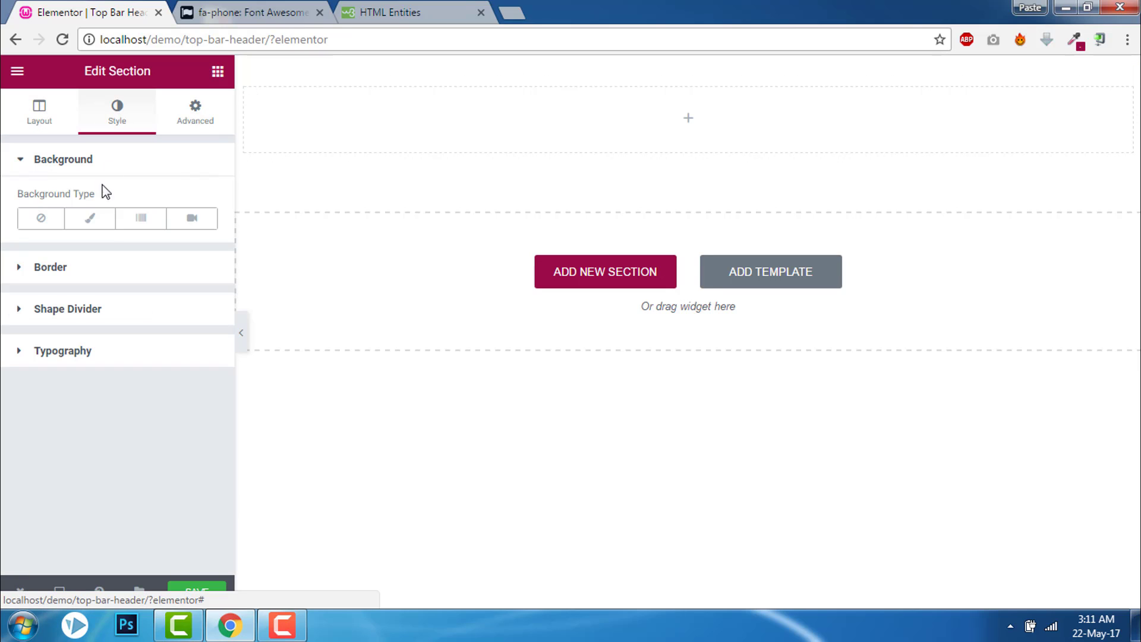
click(89, 218)
click(189, 268)
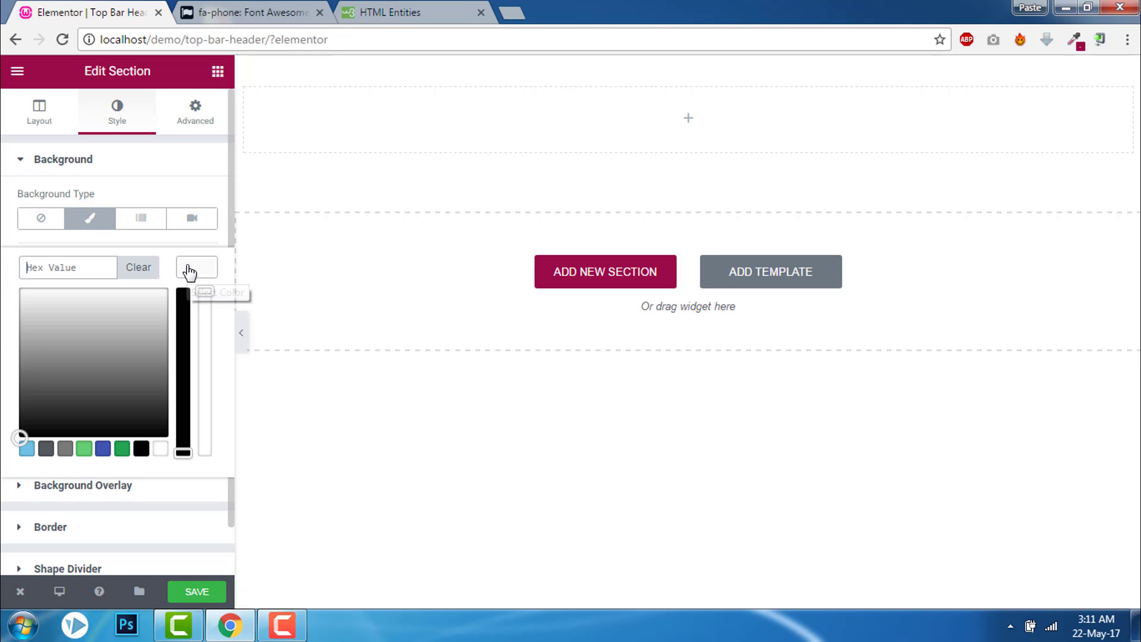
click(122, 448)
click(157, 339)
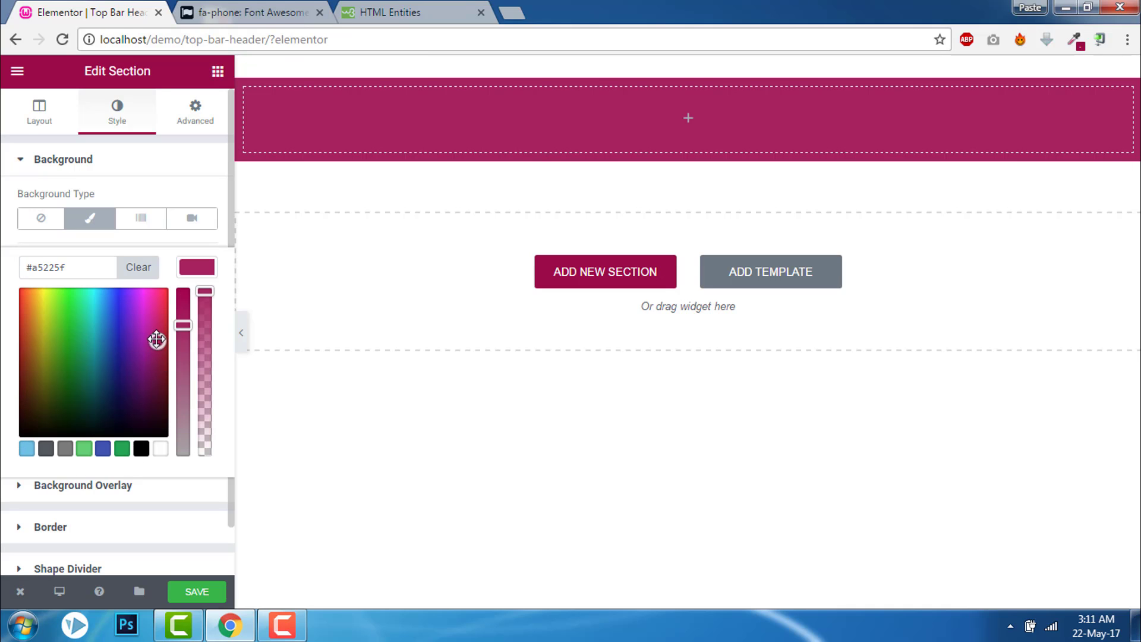
click(196, 267)
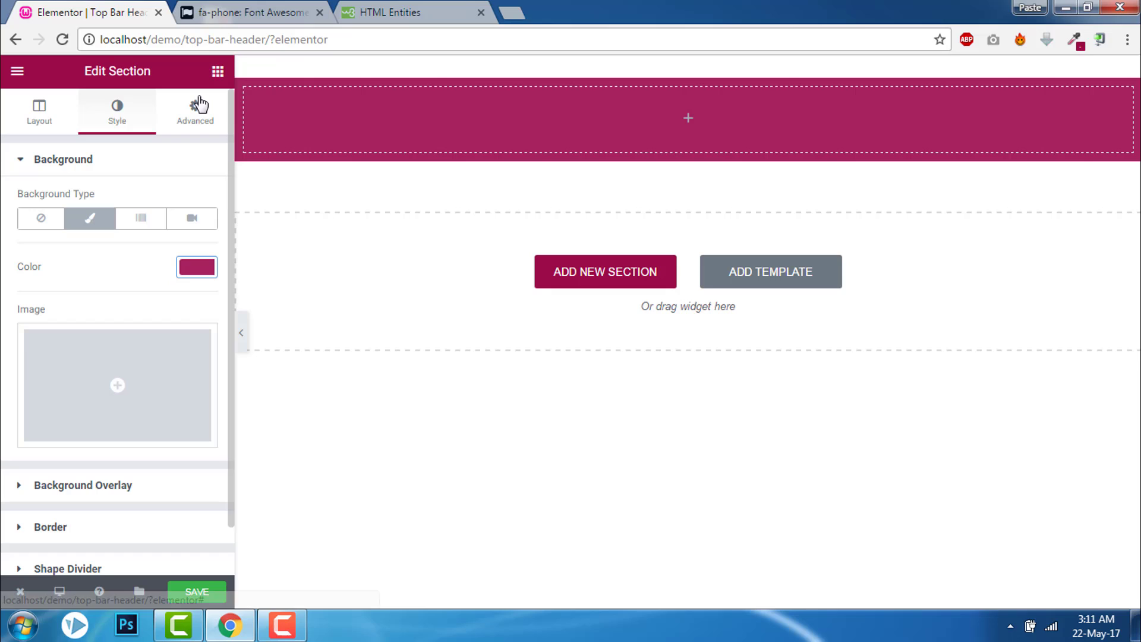
click(259, 67)
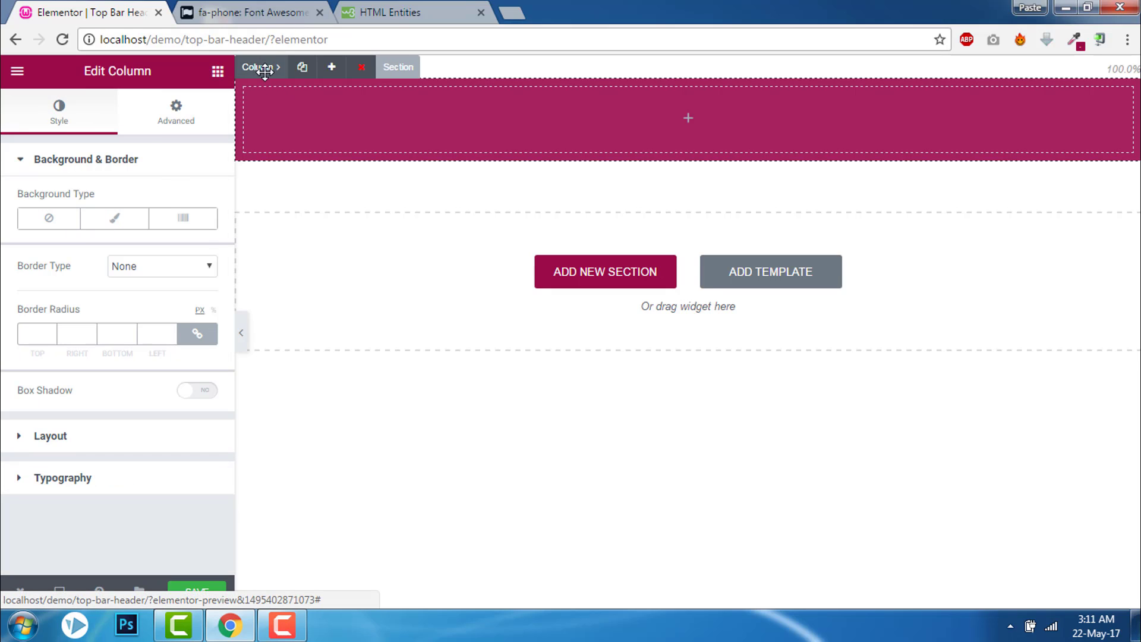
click(331, 67)
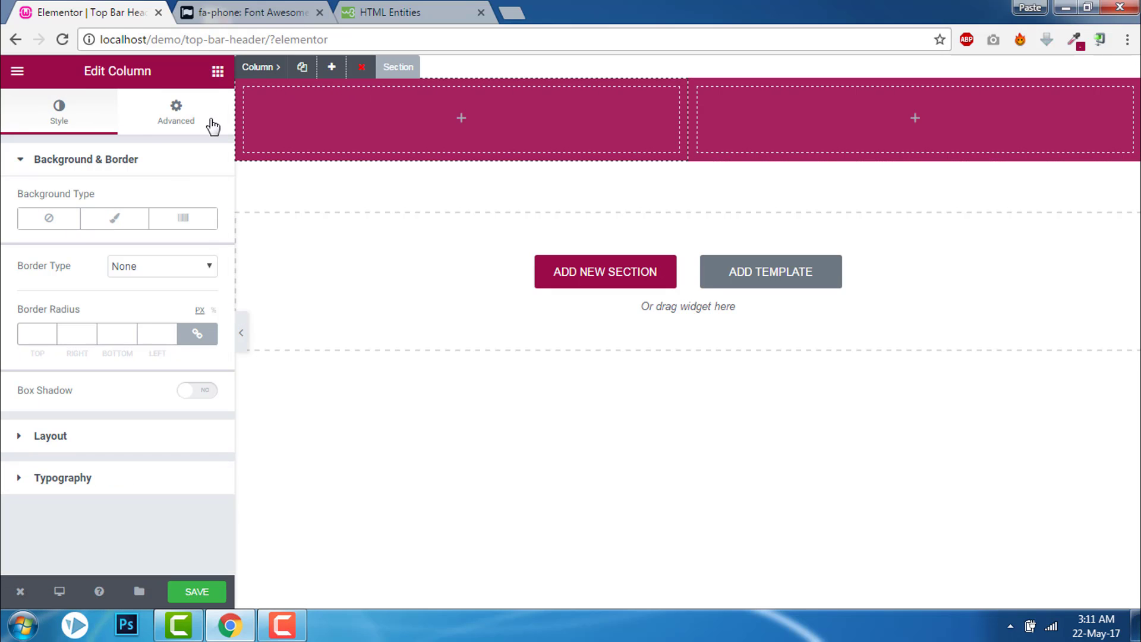
click(218, 72)
- Place a Social Icons widget in the right column with custom colours
click(107, 140)
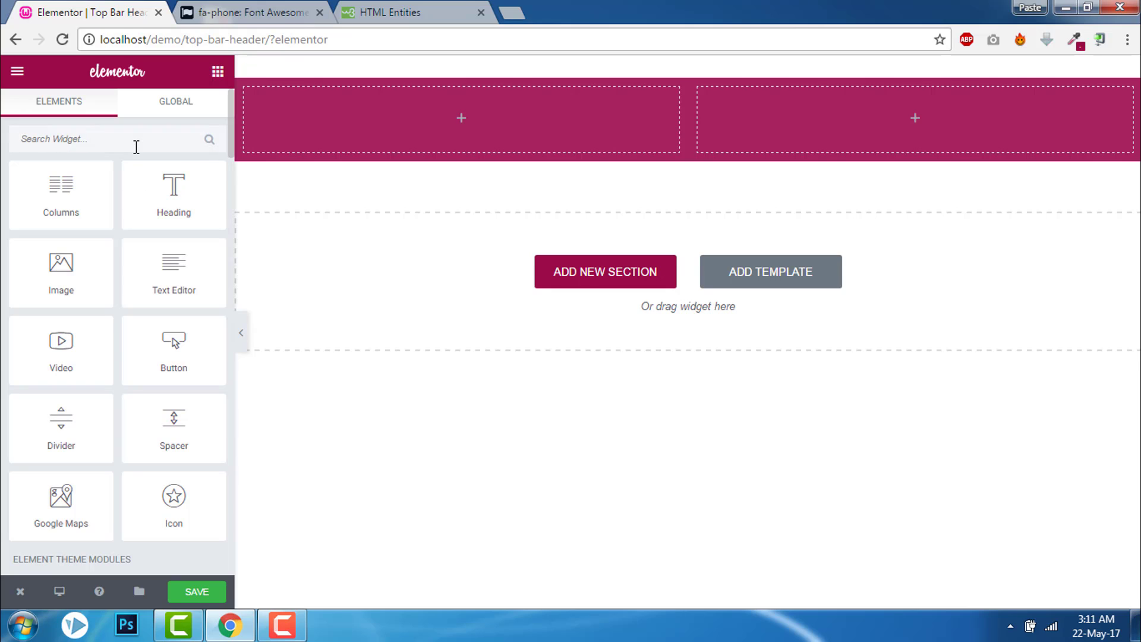
text(soci)
drag(61, 192, 828, 135)
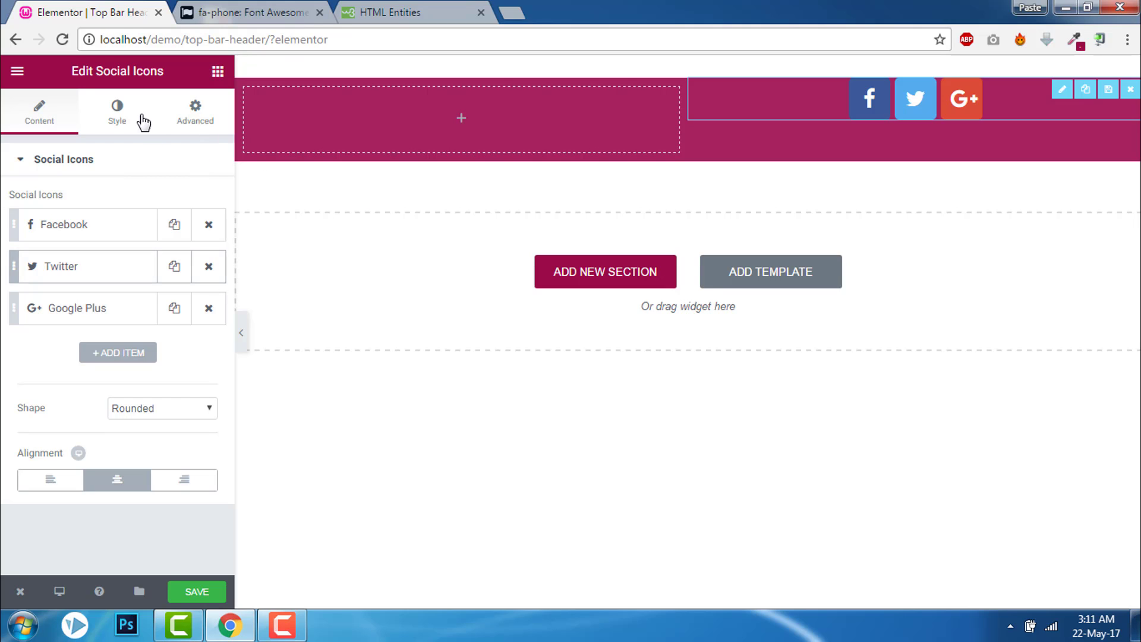
click(119, 110)
click(144, 200)
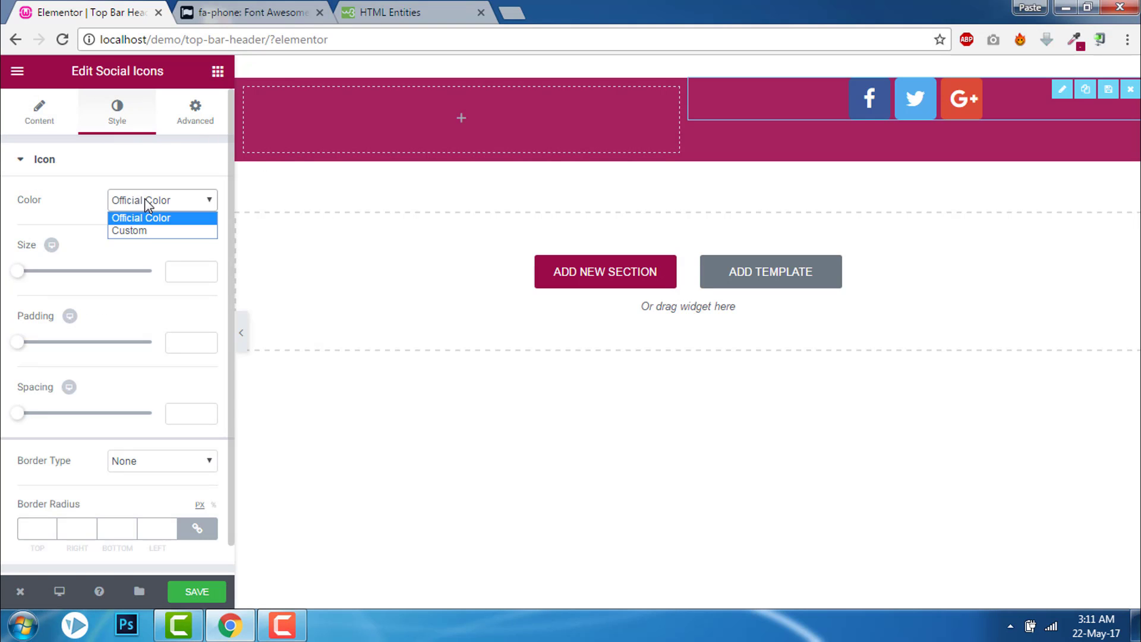
click(144, 232)
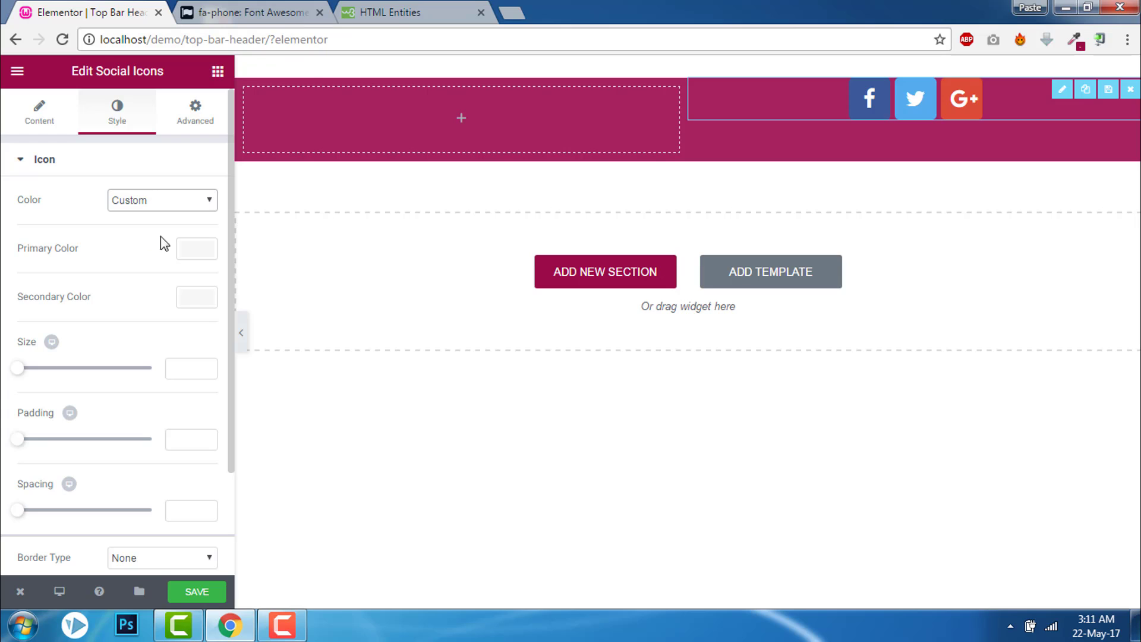
- Make the icons' primary colour fully transparent so they show plain white, and preview
click(196, 248)
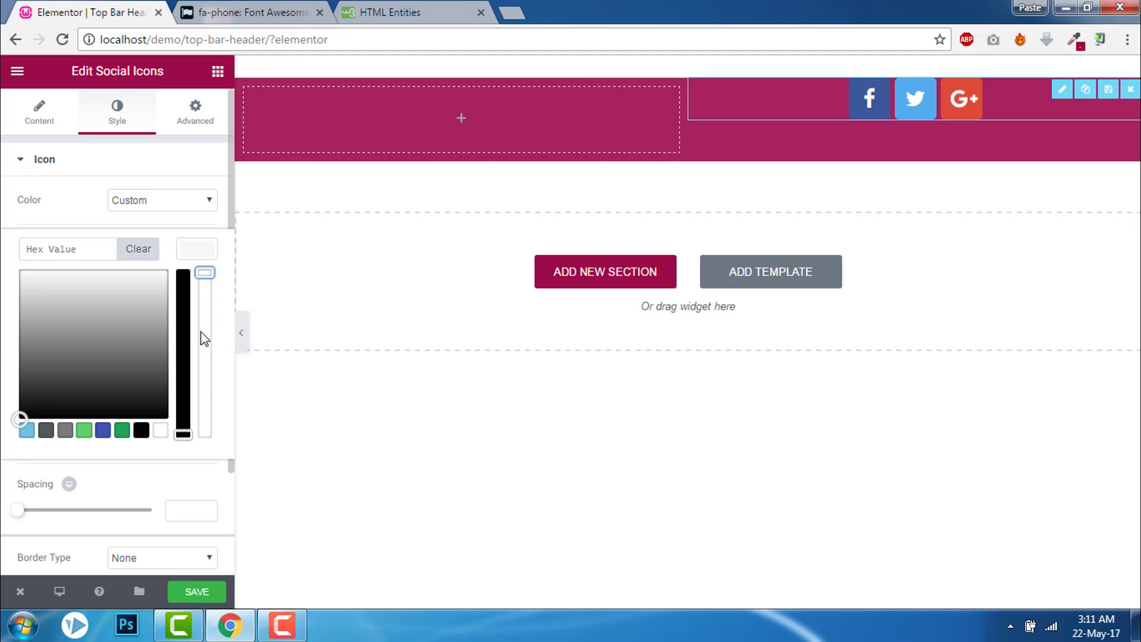
drag(205, 273, 206, 437)
click(208, 481)
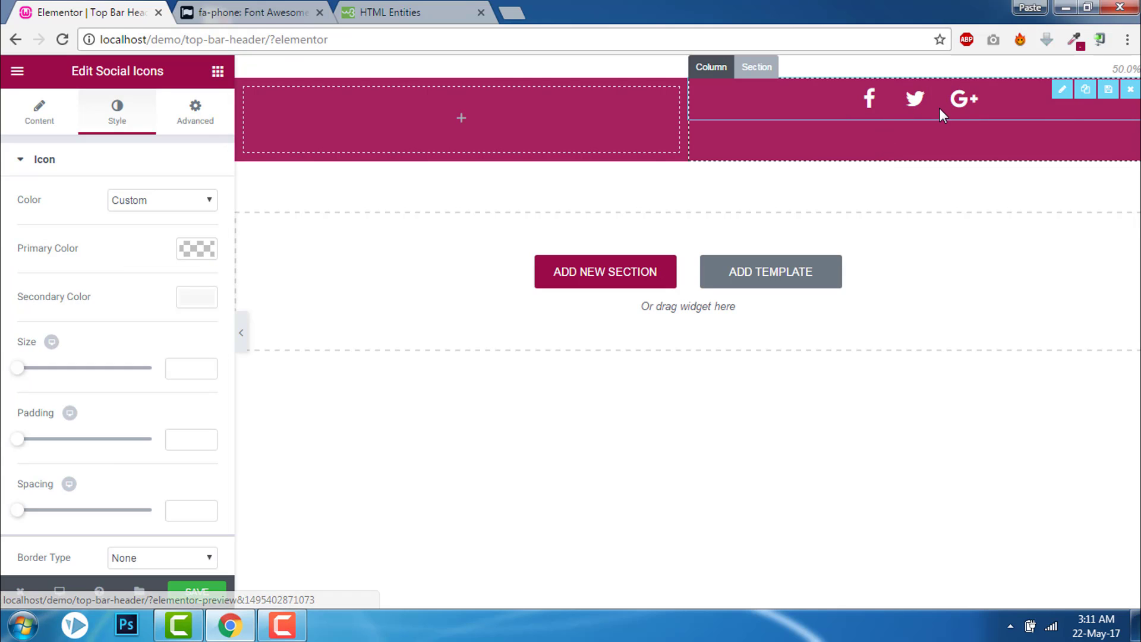
click(241, 332)
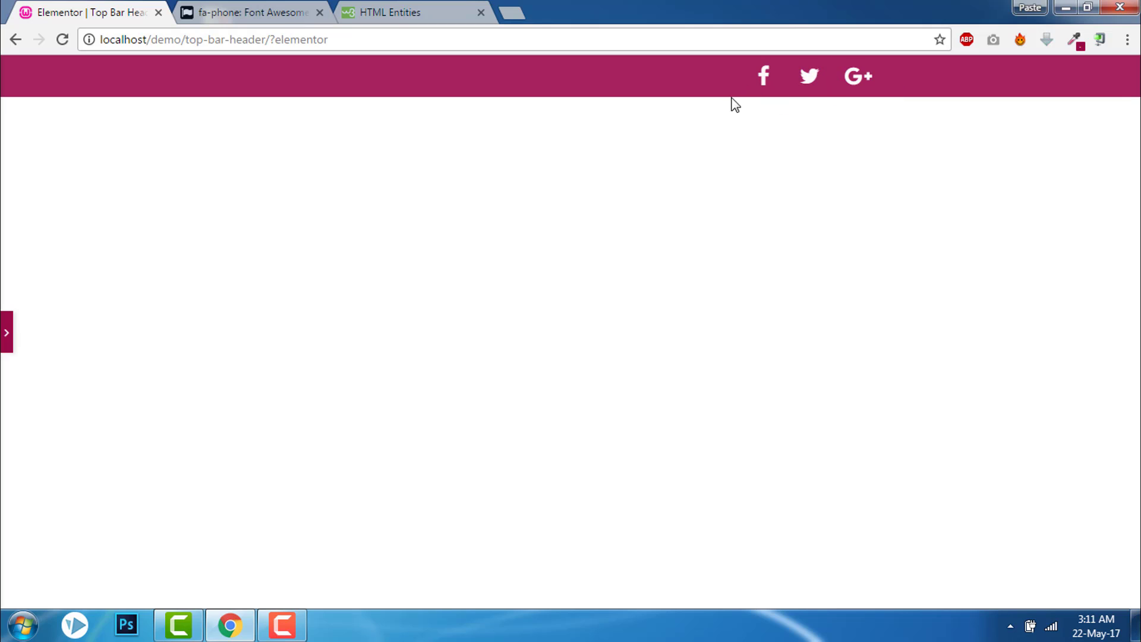
click(7, 332)
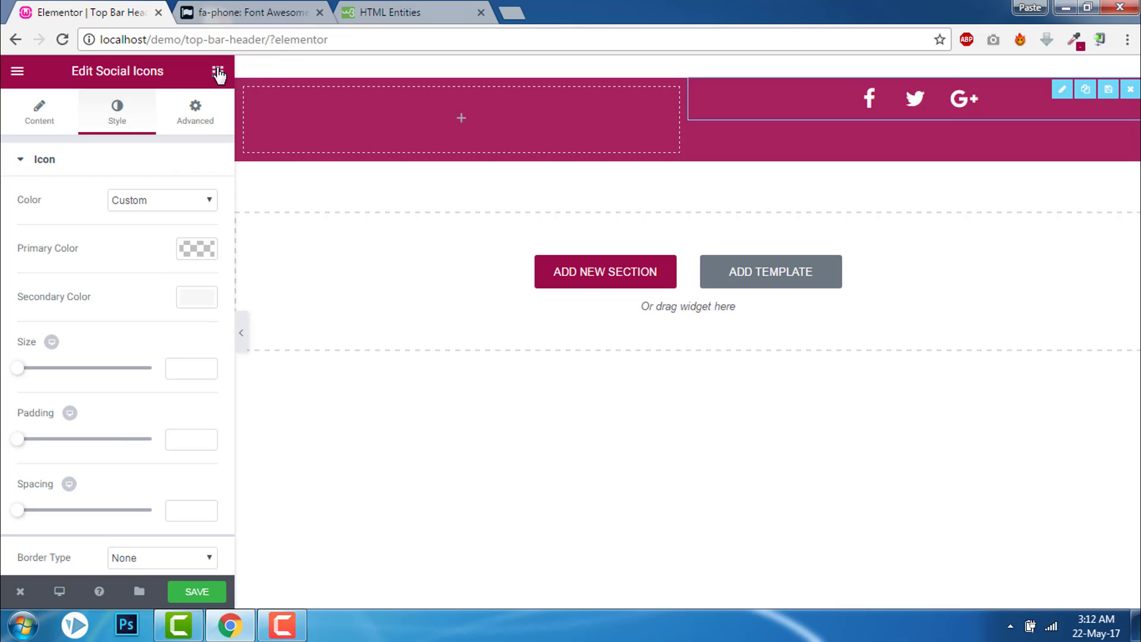
click(218, 72)
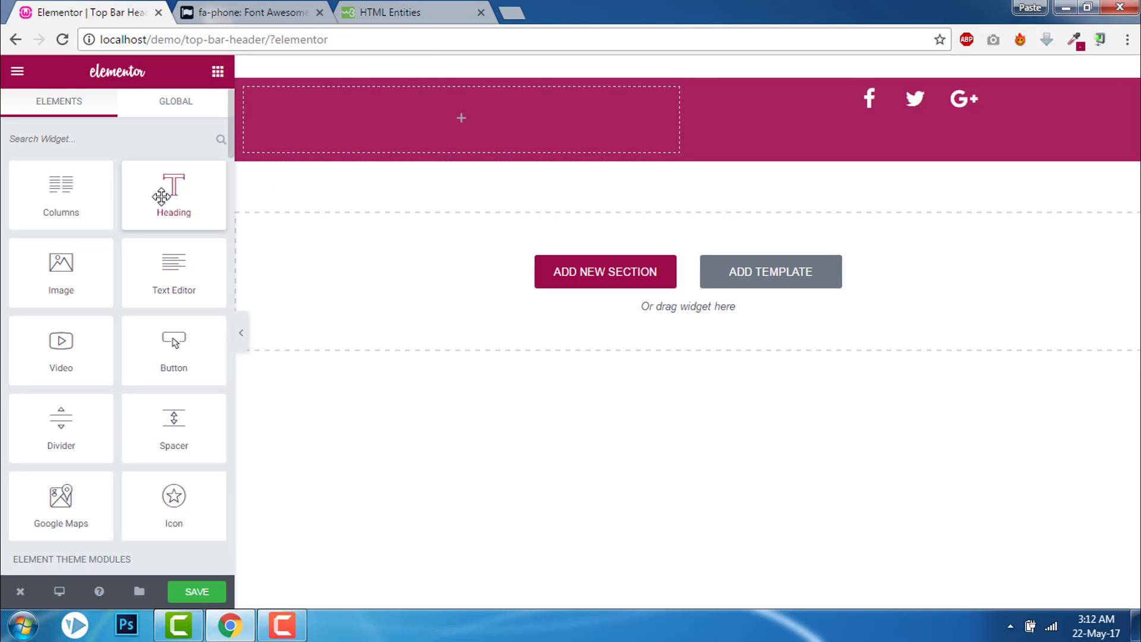
- Place a heading in the left column with white text colour
drag(165, 205, 367, 135)
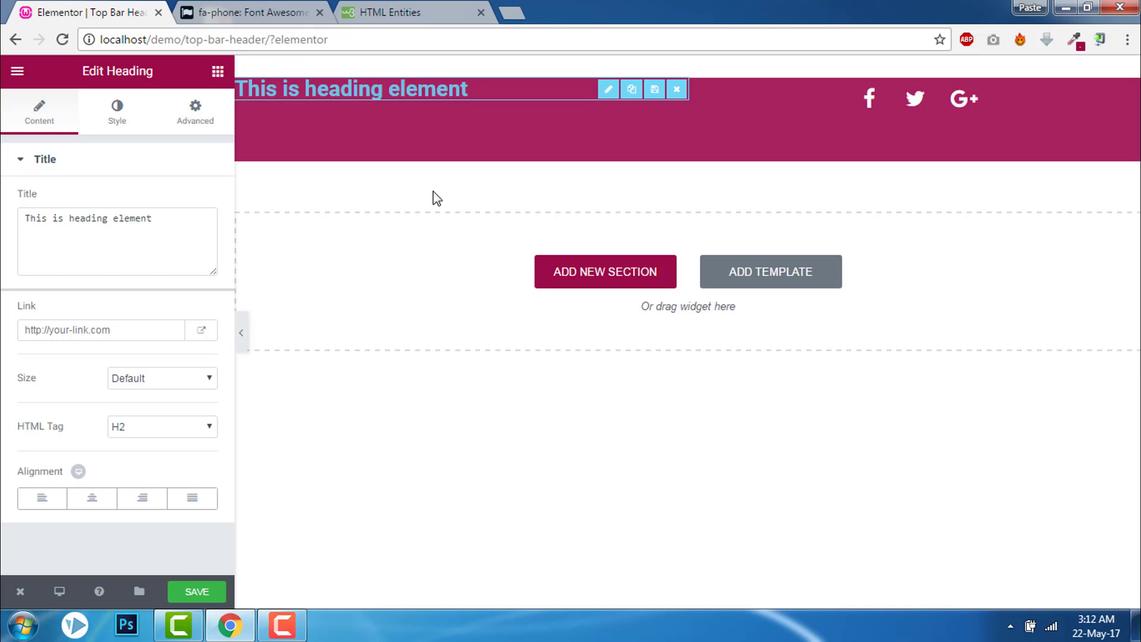
click(117, 113)
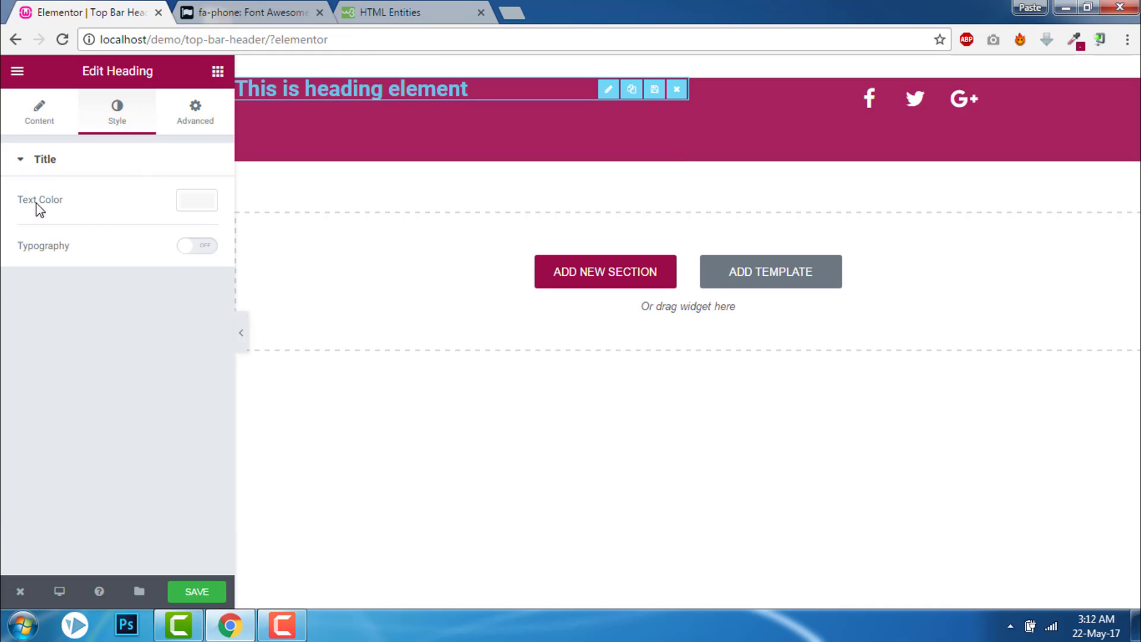
click(196, 201)
click(159, 385)
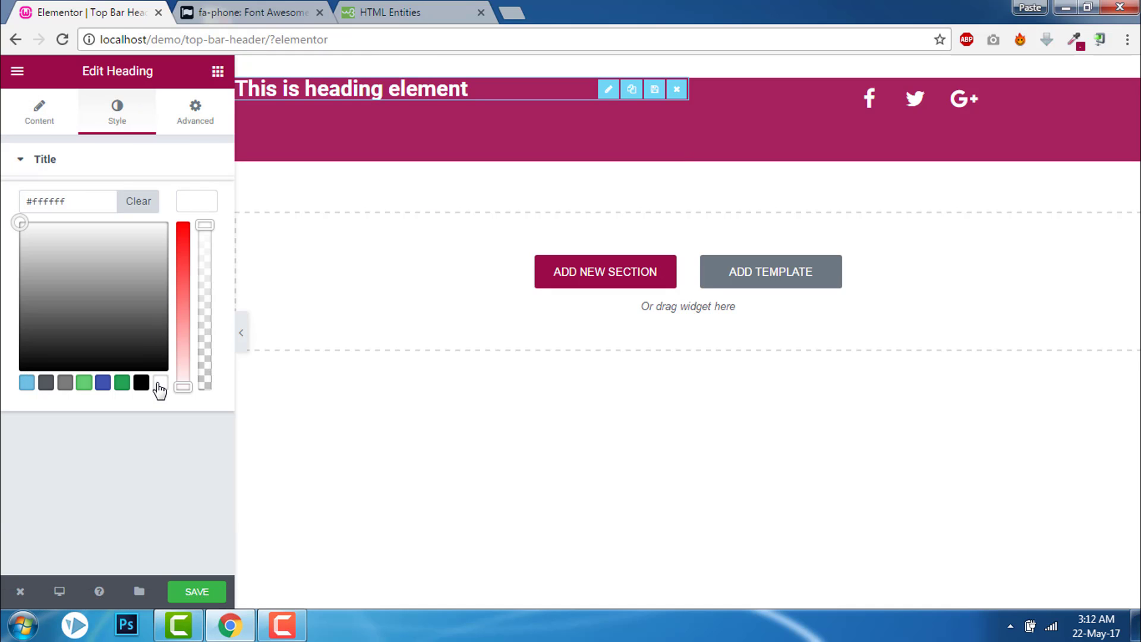
click(196, 200)
- Clear the heading's title text and copy the fa-phone snippet from Font Awesome
click(39, 112)
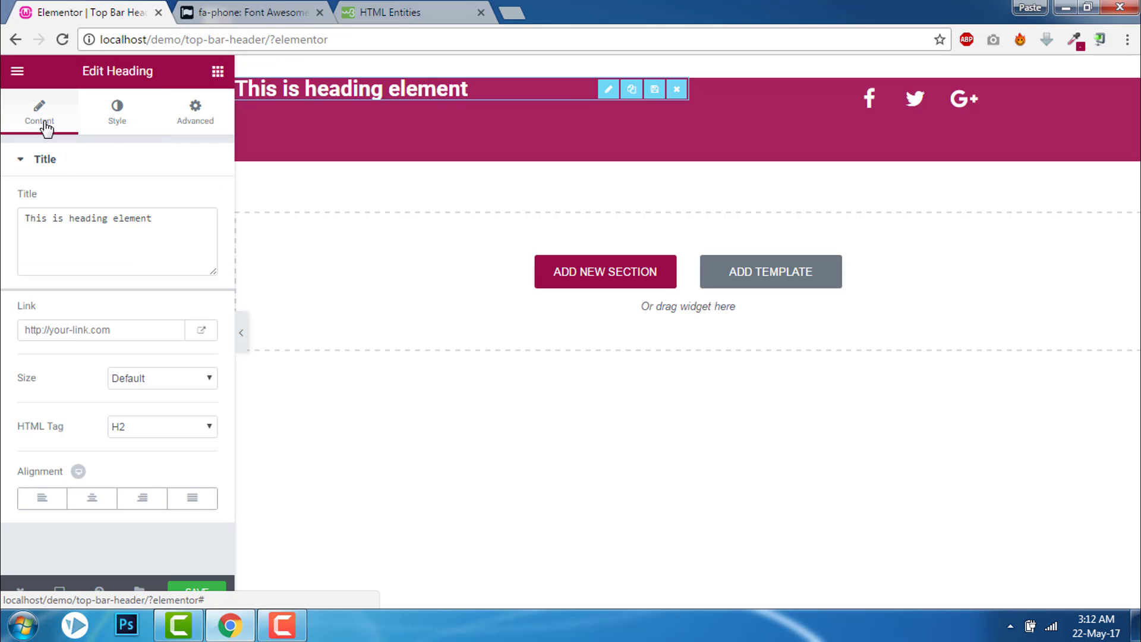
drag(179, 223, 2, 277)
key(Delete)
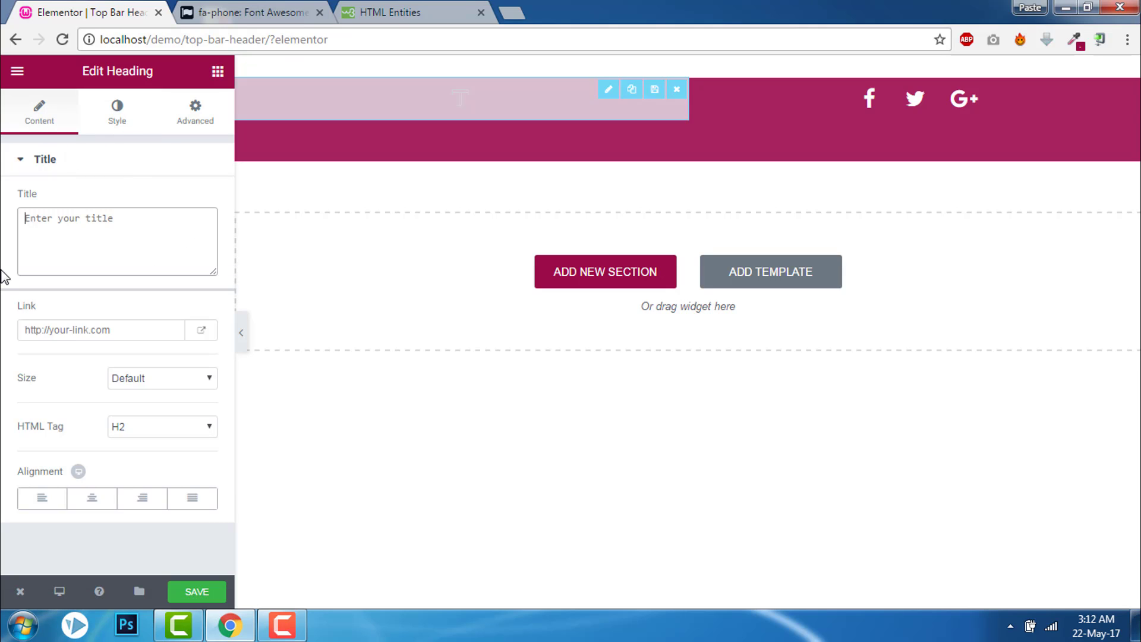
click(250, 12)
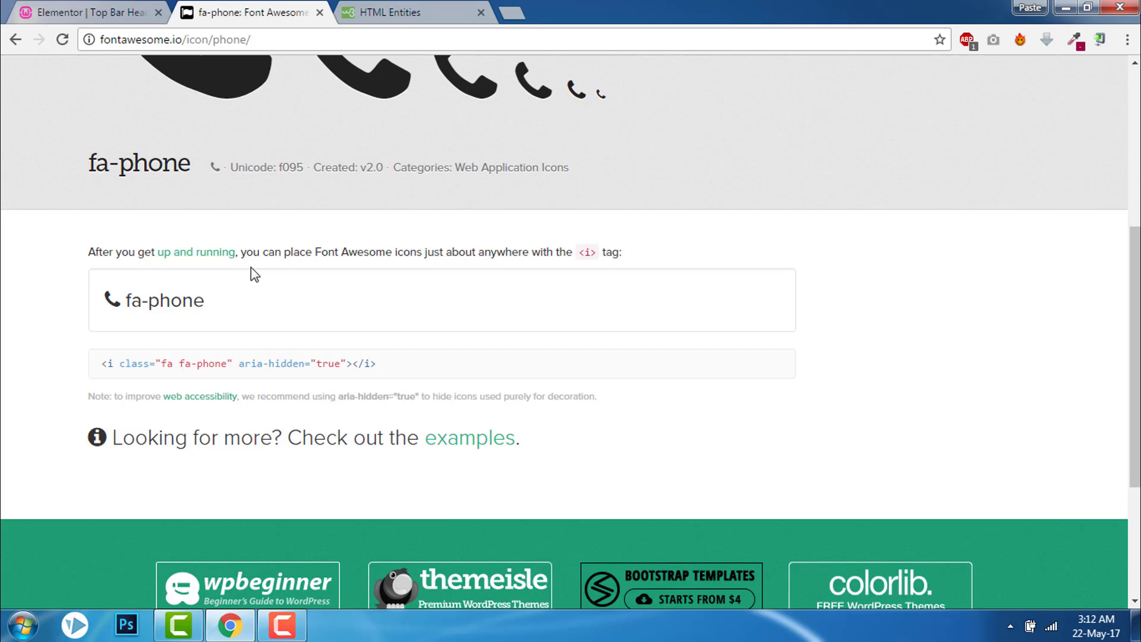
scroll(230, 234, up, 2)
scroll(325, 264, down, 2)
drag(384, 364, 106, 366)
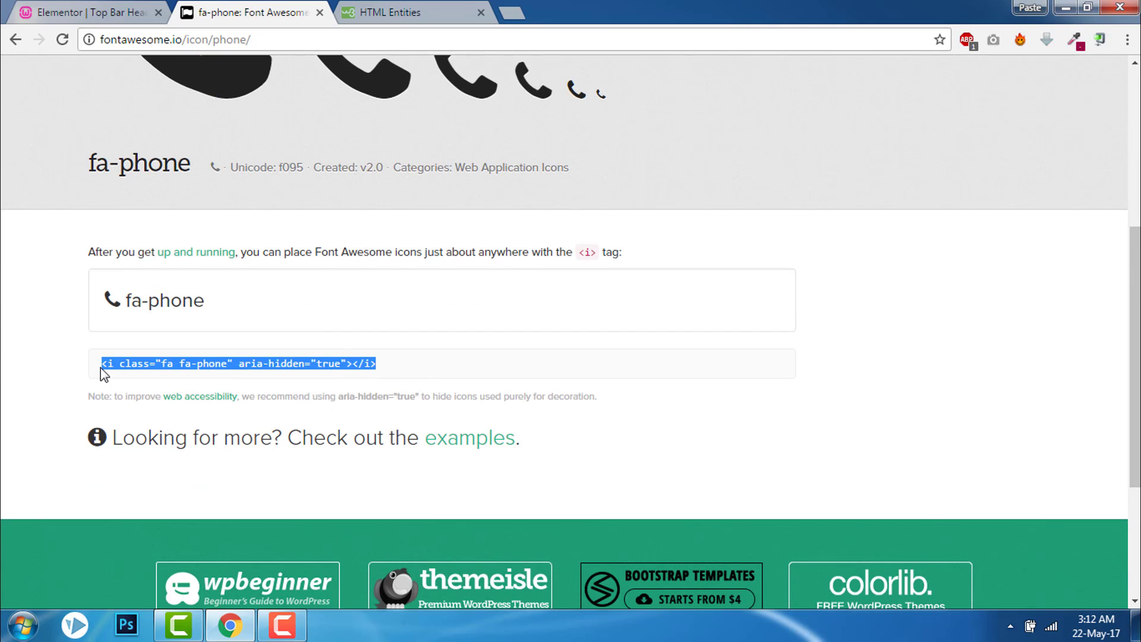
key(ctrl+c)
click(89, 12)
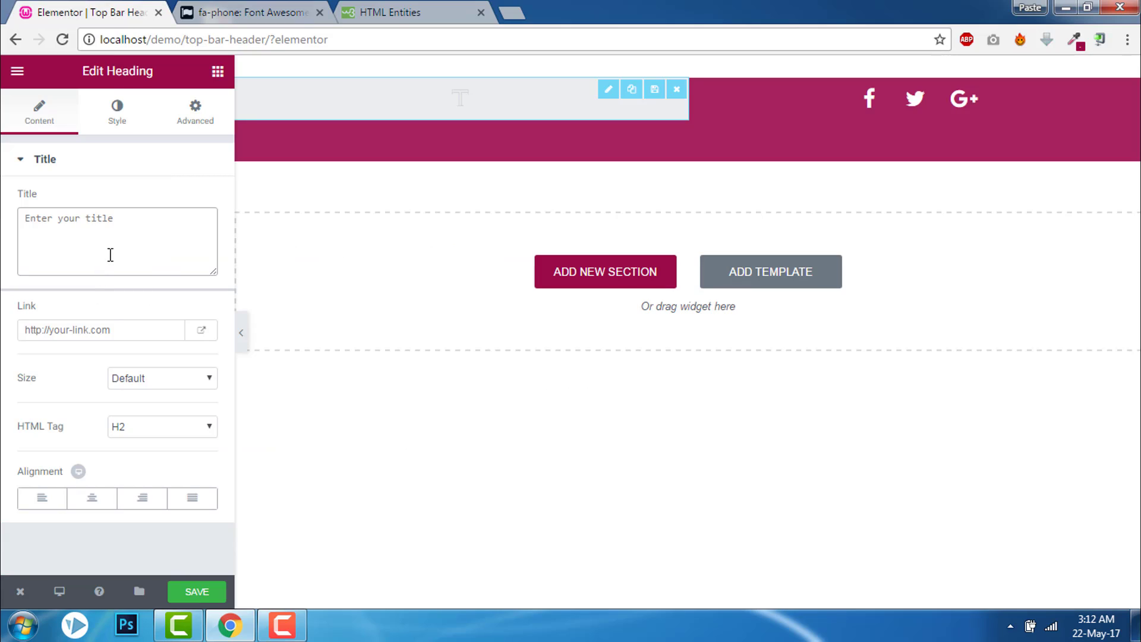
key(ctrl+v)
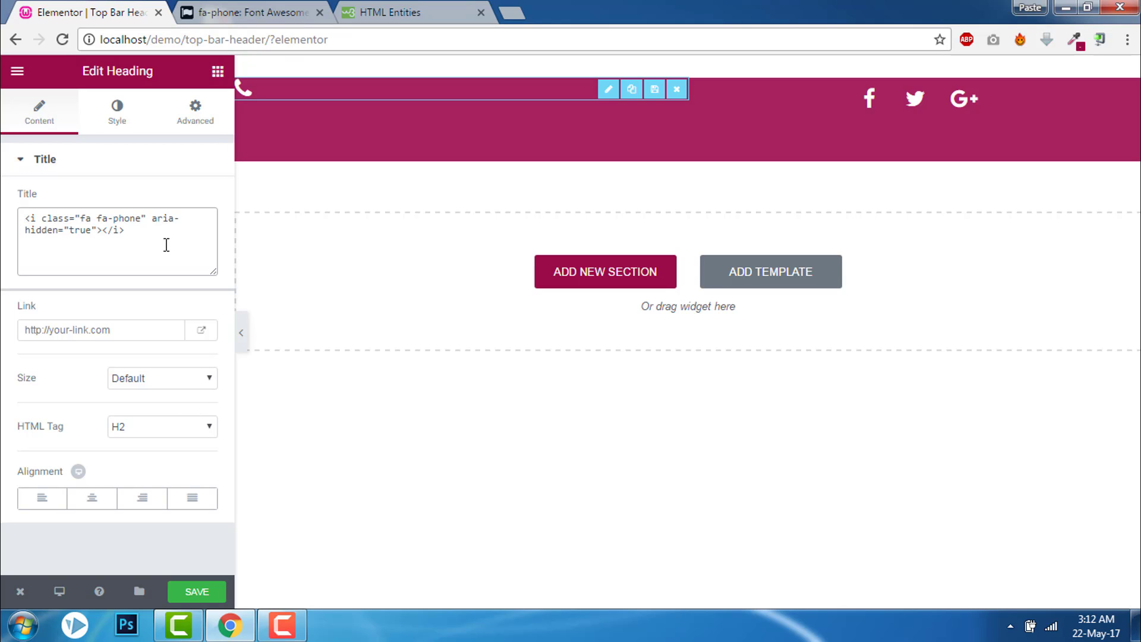
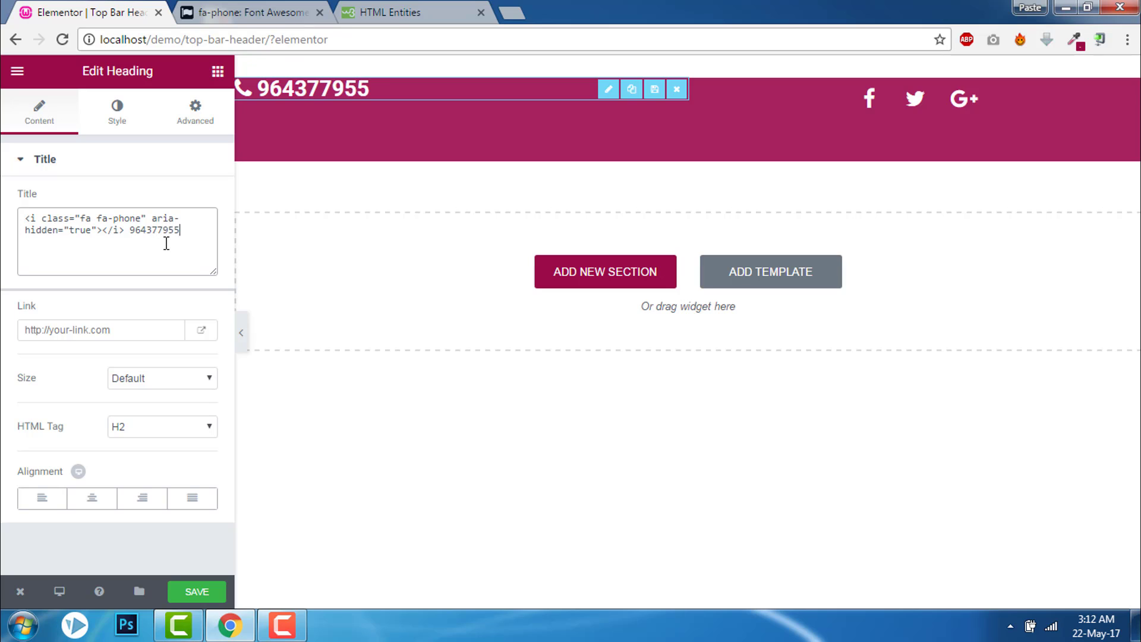
text(nbsp;)
key(ctrl+v)
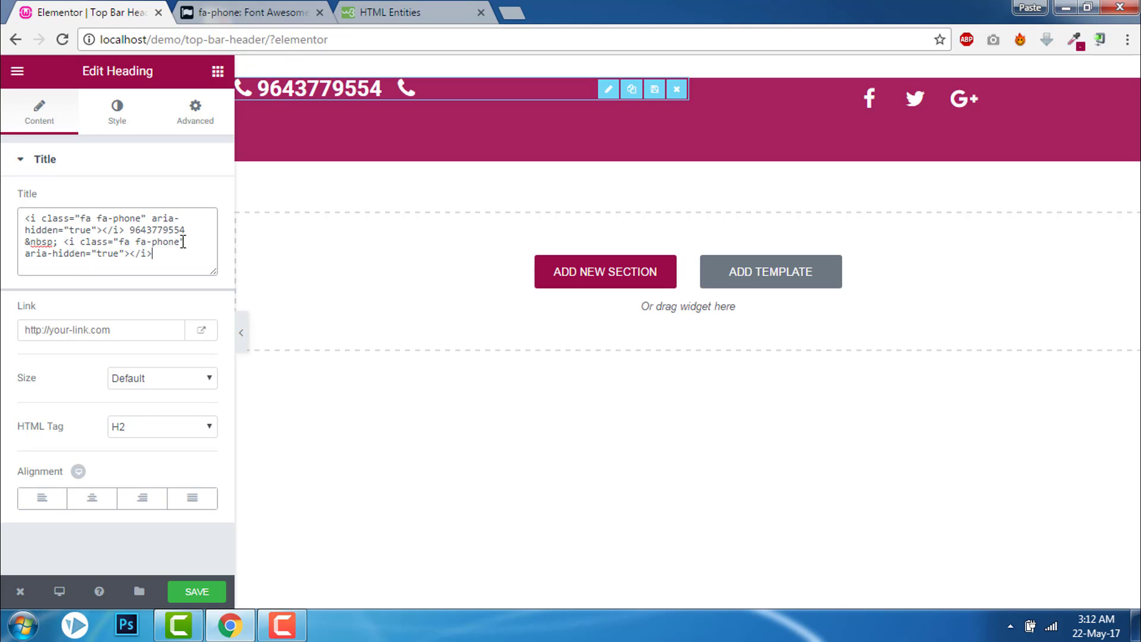
key(BackSpace)
key(BackSpace)
key(BackSpace)
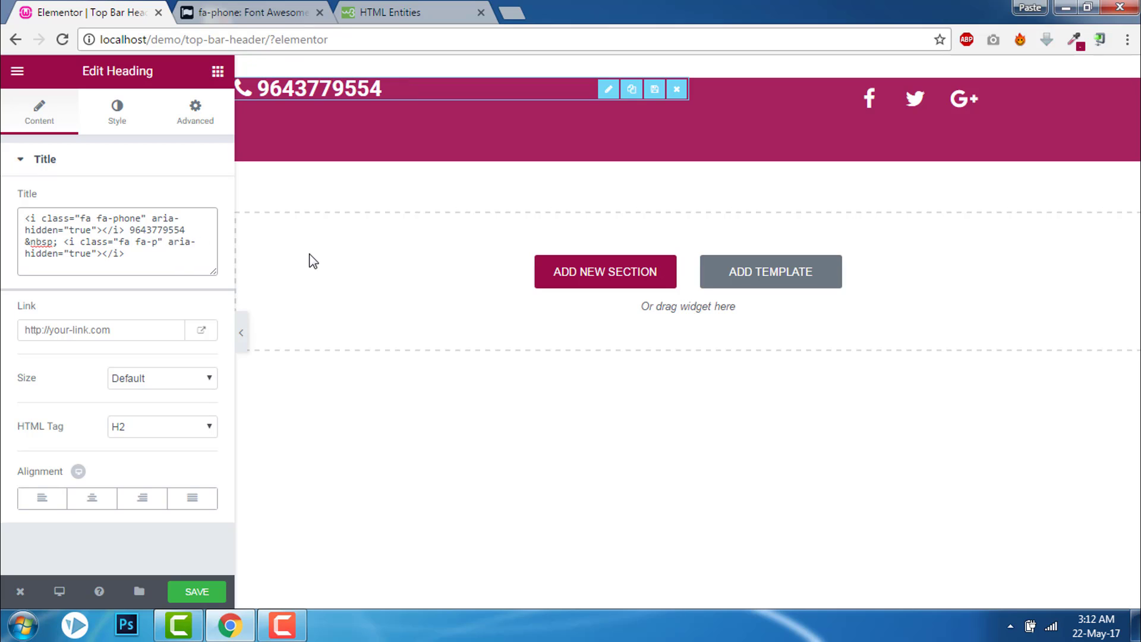
text(envelo)
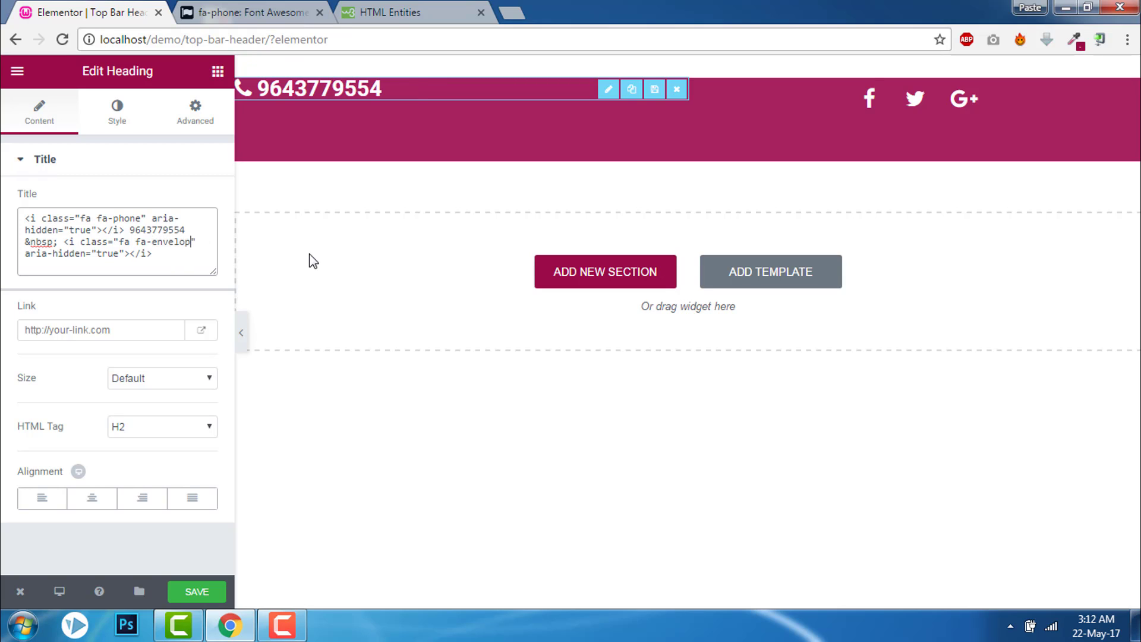
text(e)
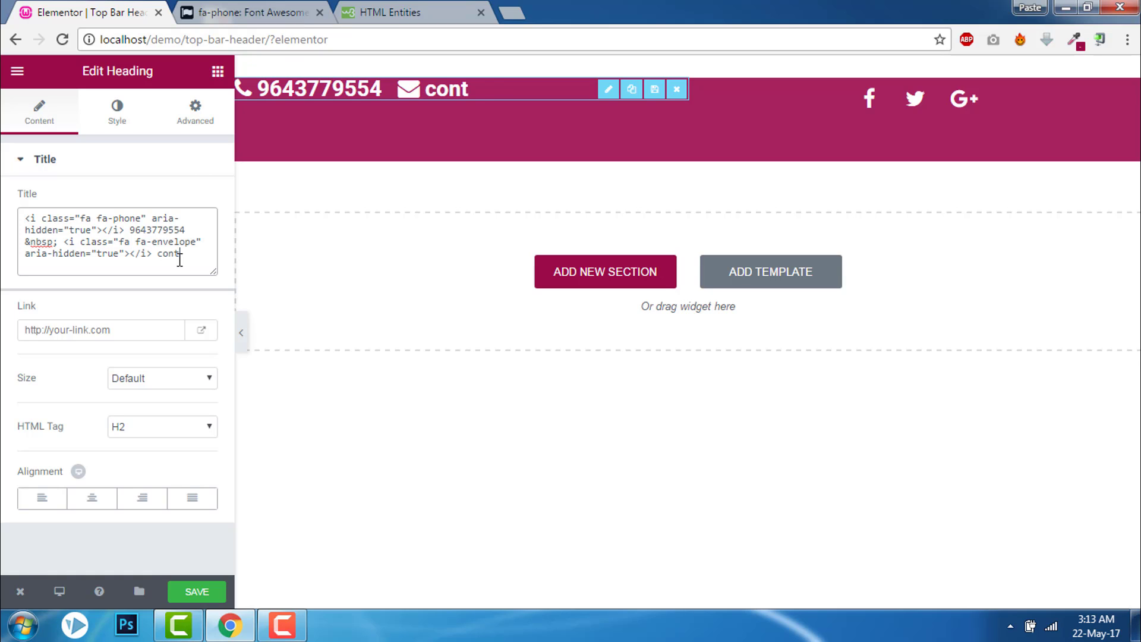
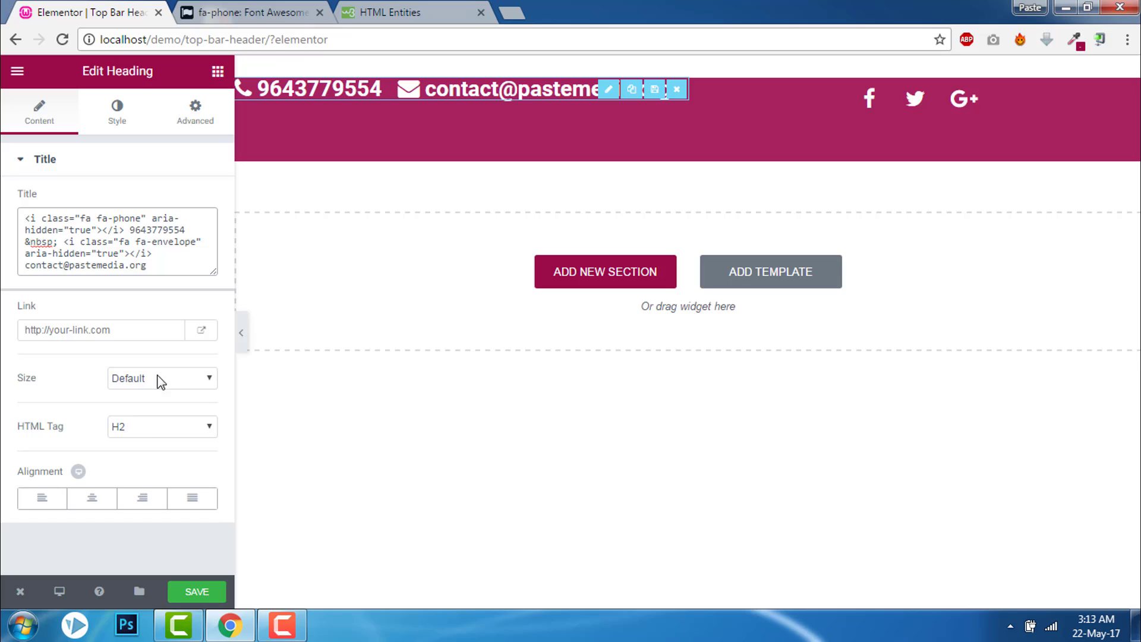
- Change the heading's HTML tag to p, then span, and preview the smaller contact line
click(141, 428)
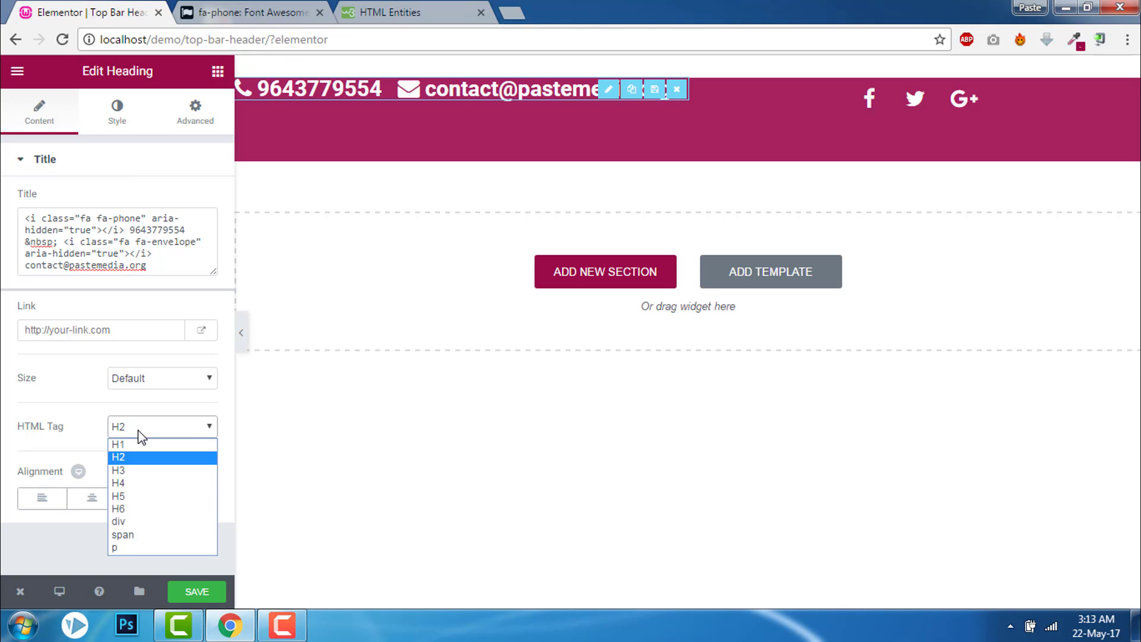
click(134, 548)
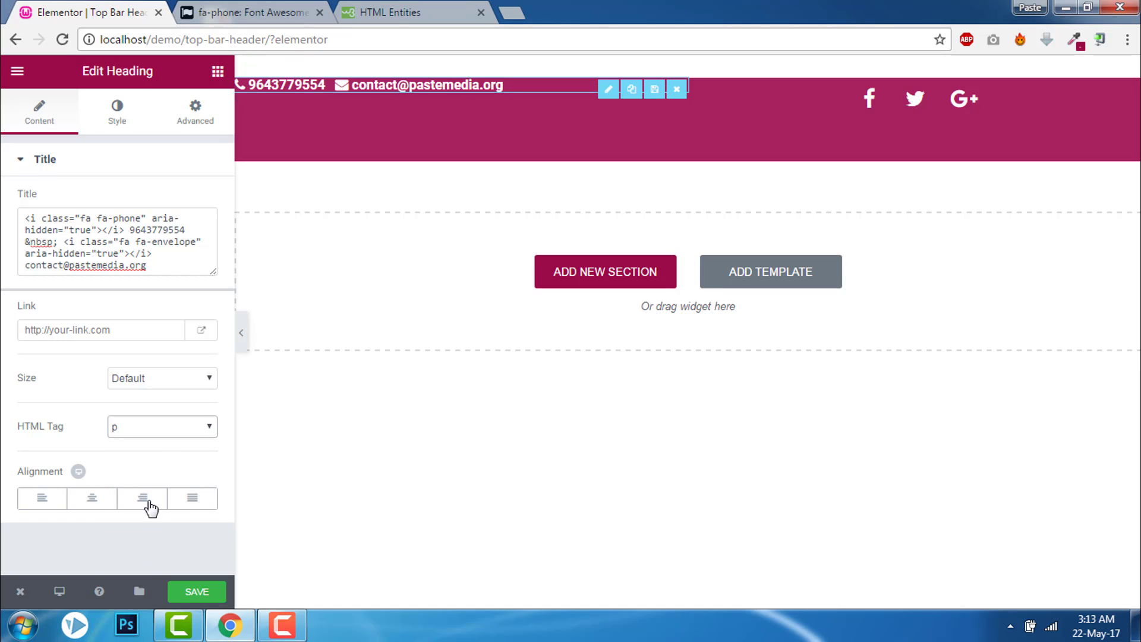
click(158, 428)
click(134, 535)
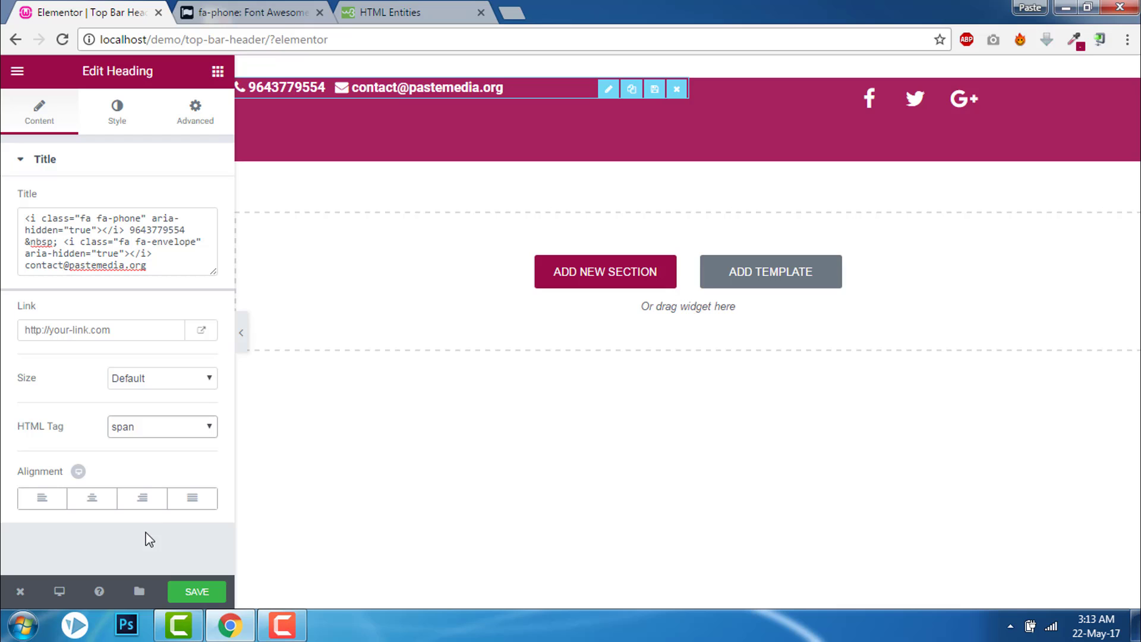
click(245, 336)
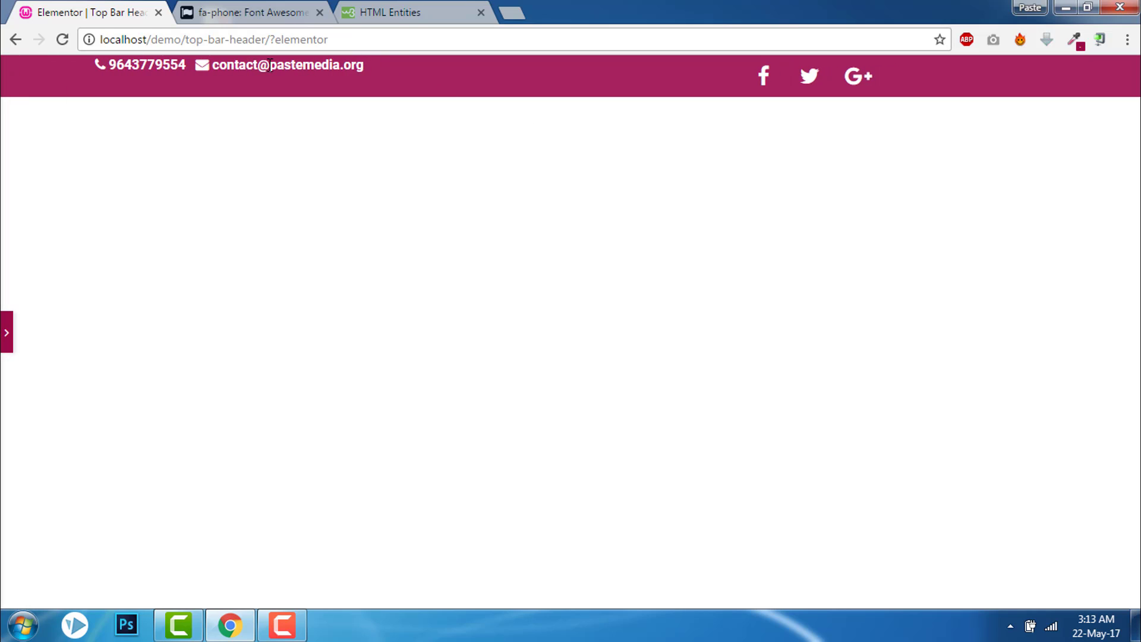
click(8, 337)
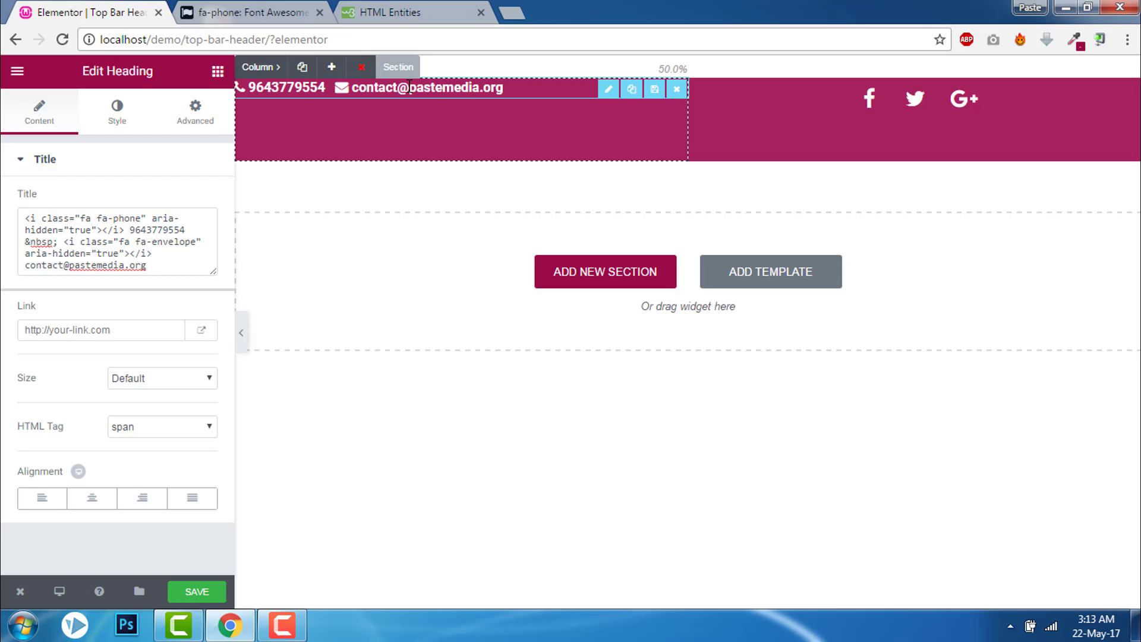
- Set the top bar section's Content Position to Middle and preview it
click(406, 67)
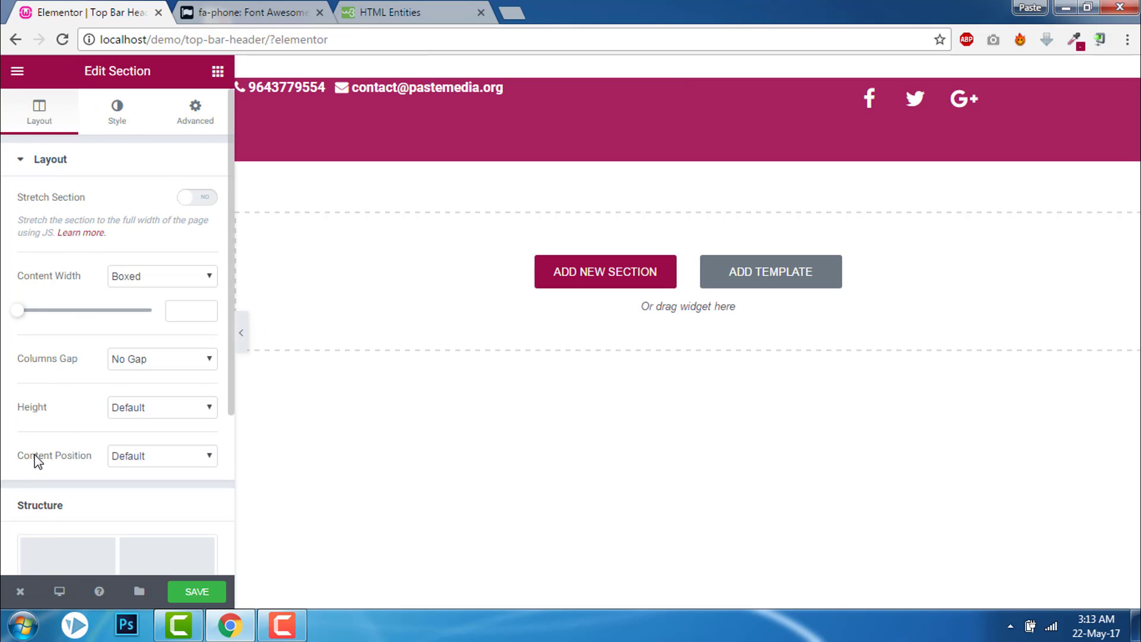
click(161, 456)
click(143, 497)
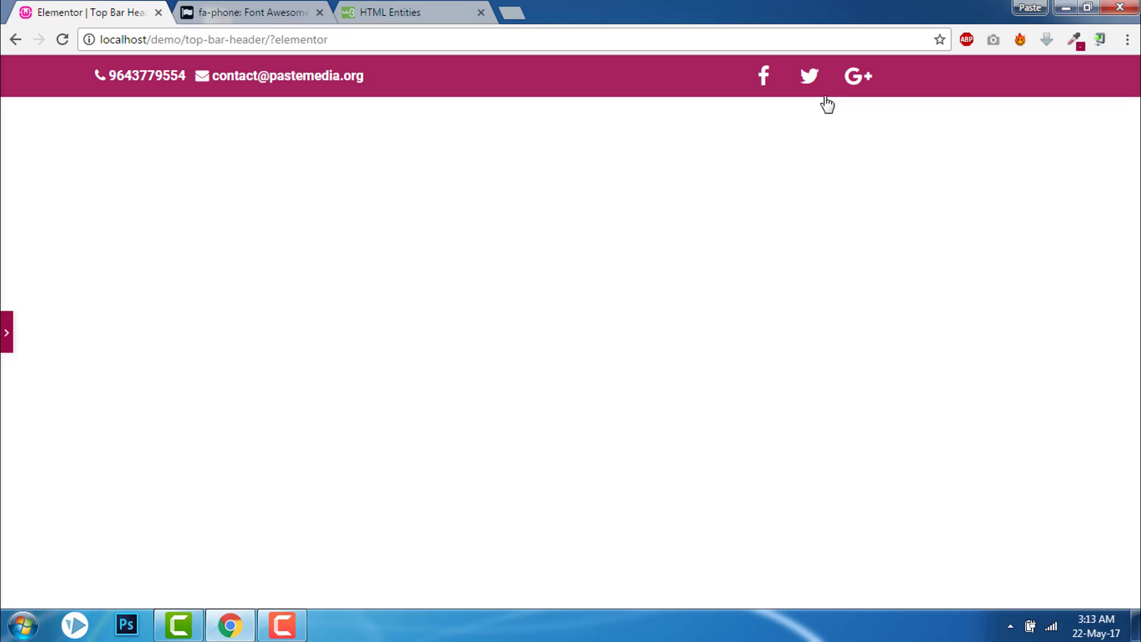
click(7, 339)
- Reduce the social icons to size 20 and preview the top bar
click(464, 116)
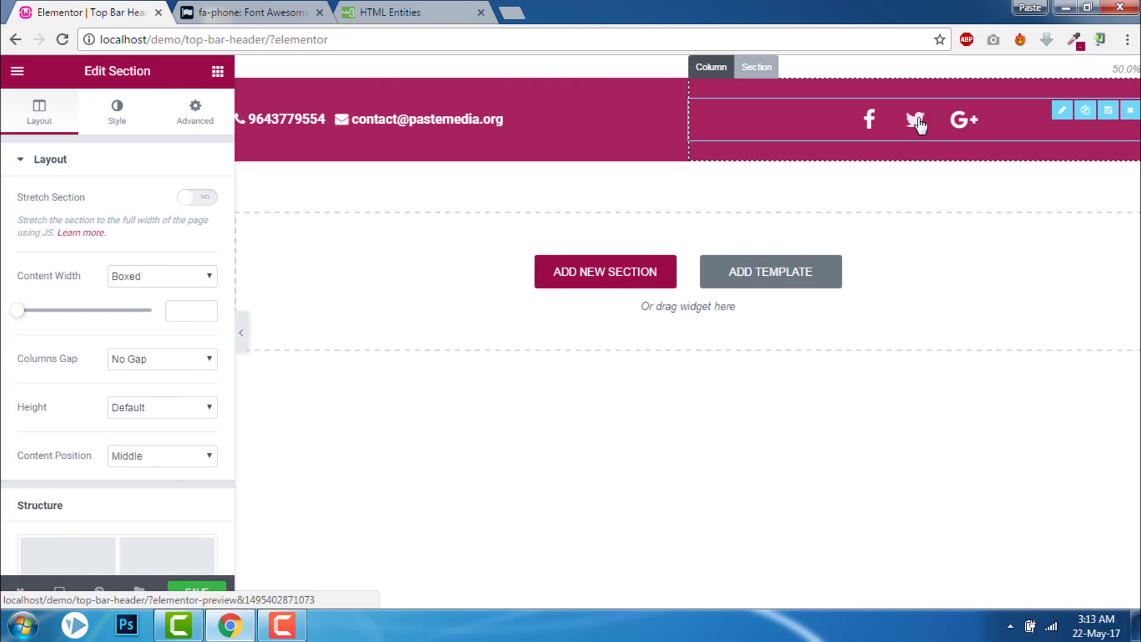
click(915, 118)
click(117, 113)
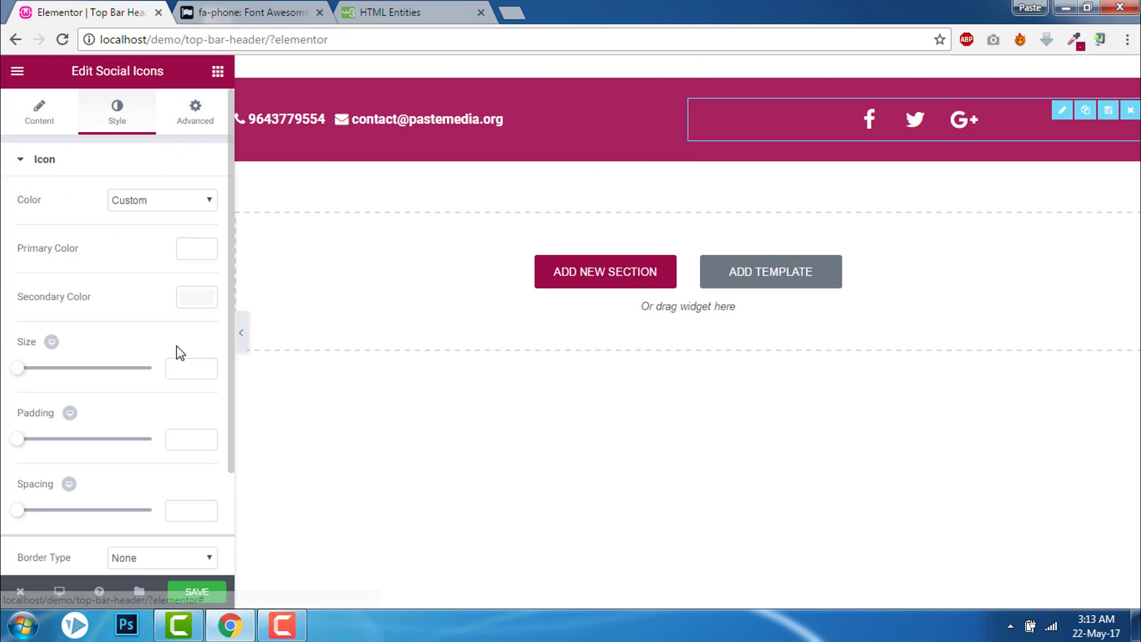
text(20)
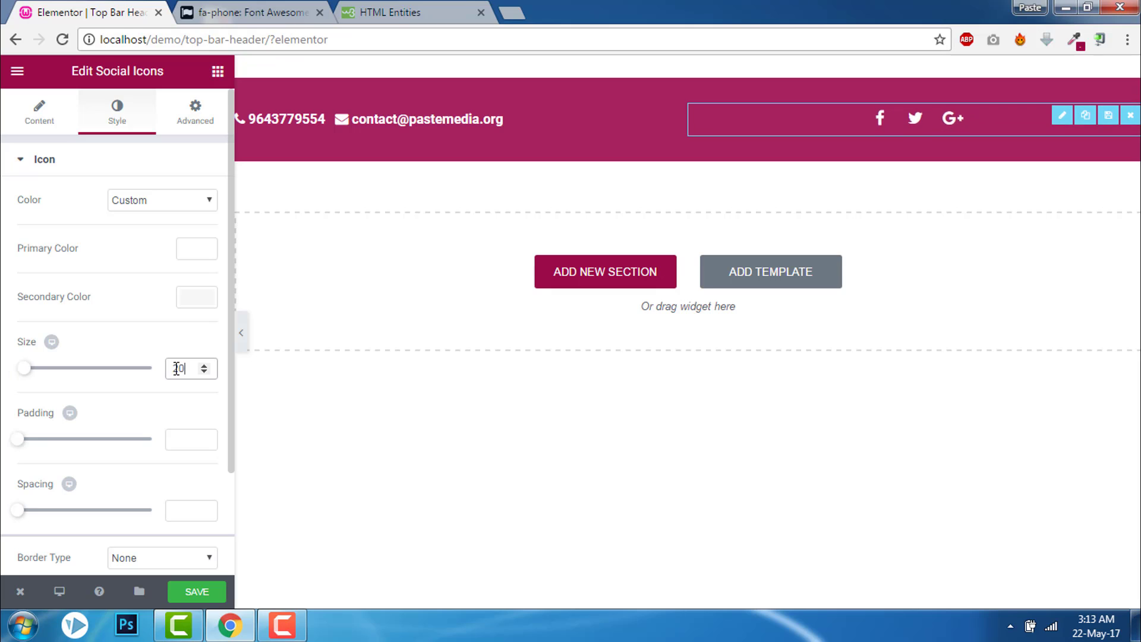
click(241, 331)
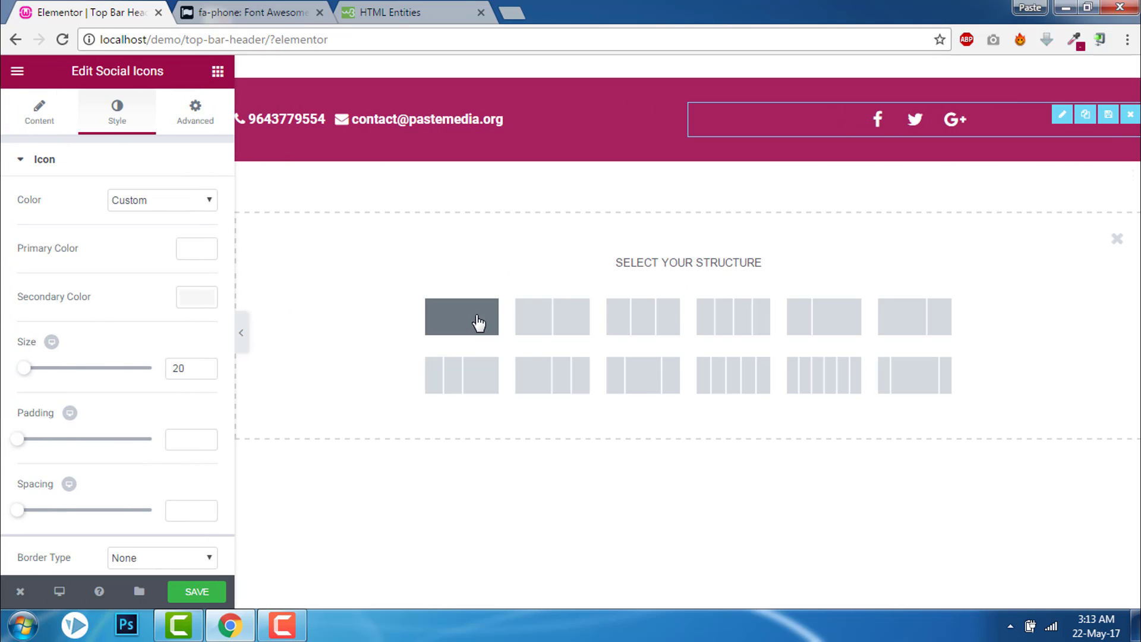
- Add an Element Headers widget in a new section below, using the Menu Cons menu, and preview
click(479, 322)
click(221, 69)
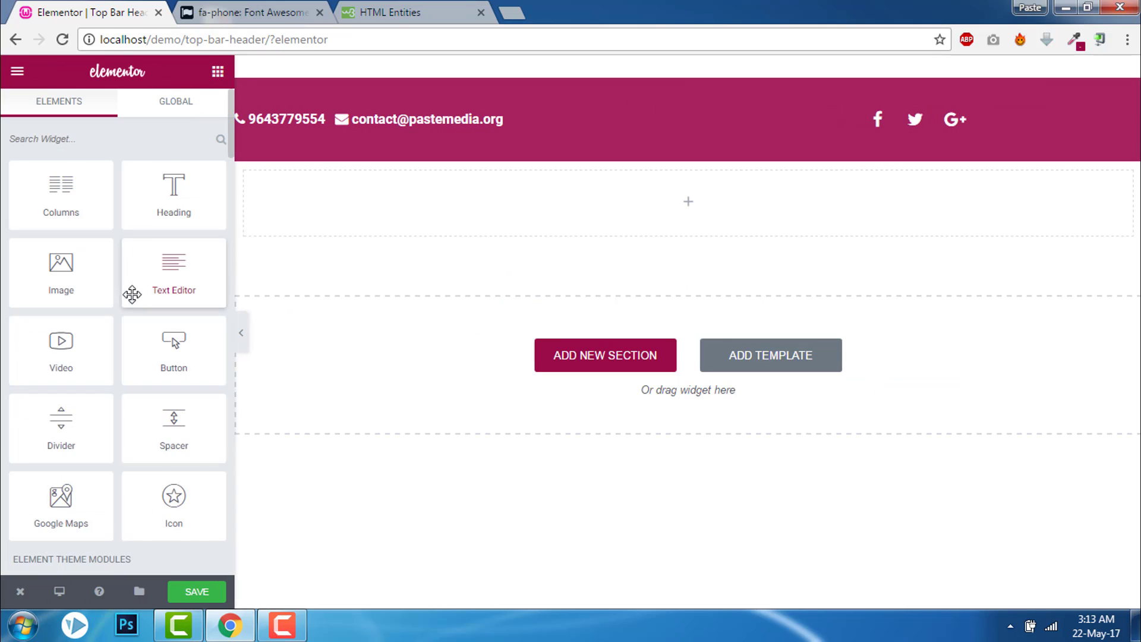
scroll(125, 295, down, 3)
scroll(126, 295, down, 3)
drag(60, 281, 689, 202)
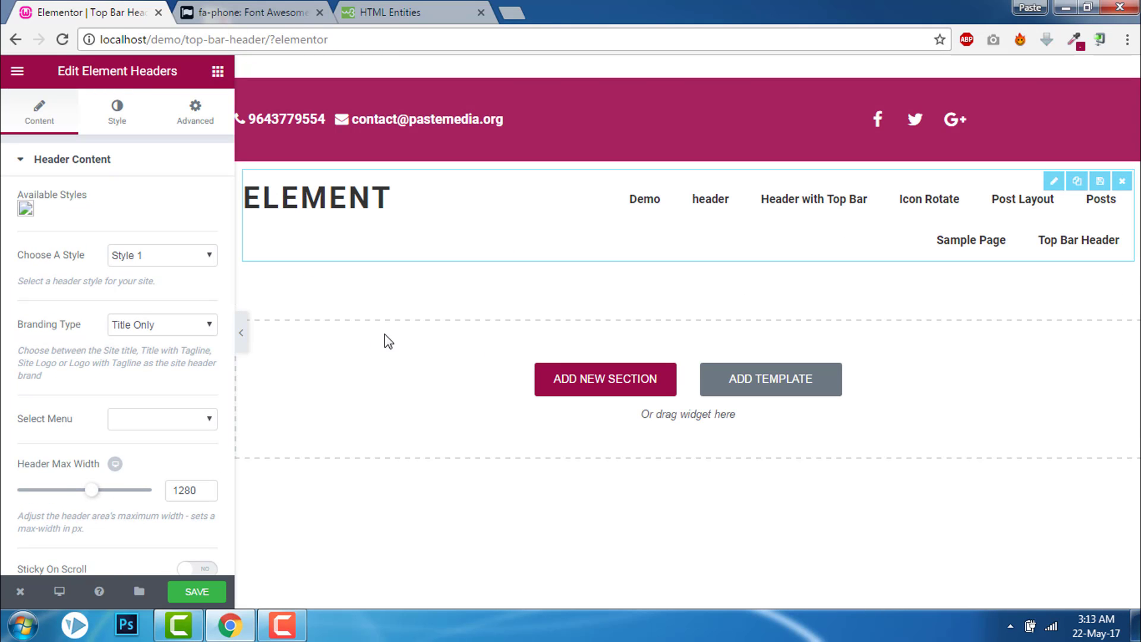
click(161, 418)
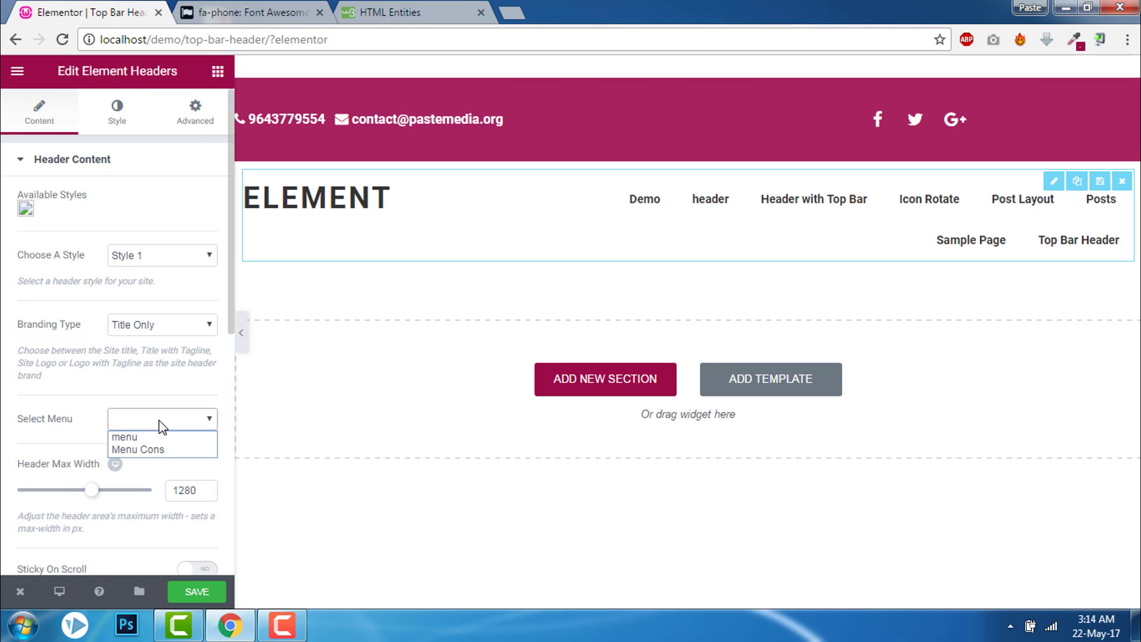
click(150, 450)
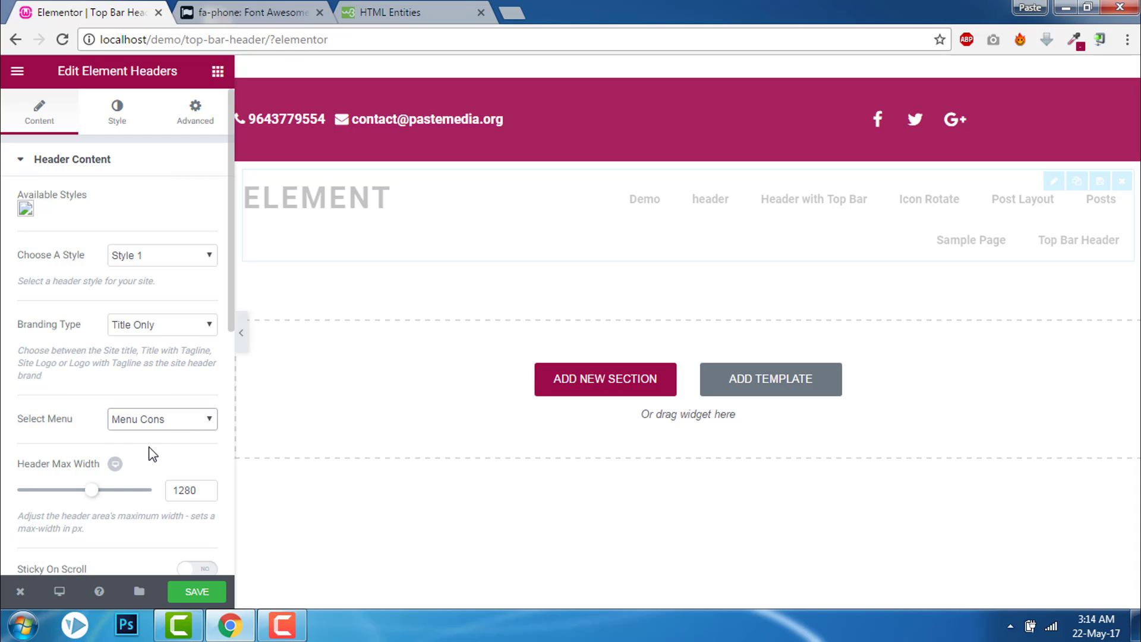
click(239, 334)
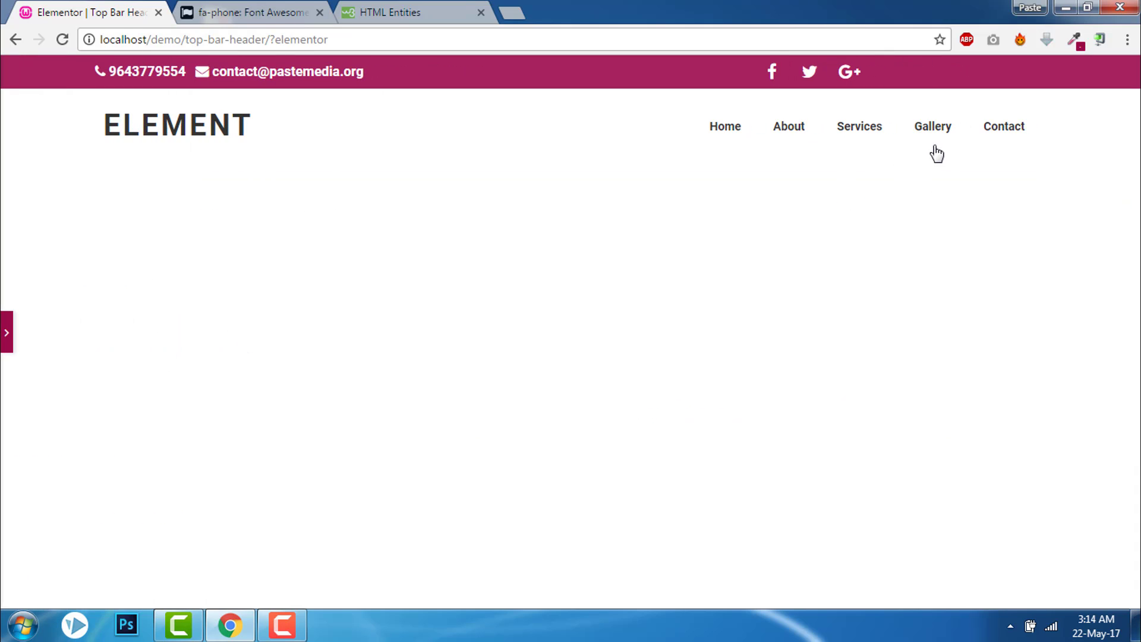
- Enable custom Navbar typography with menu size 20 px and preview it
click(4, 334)
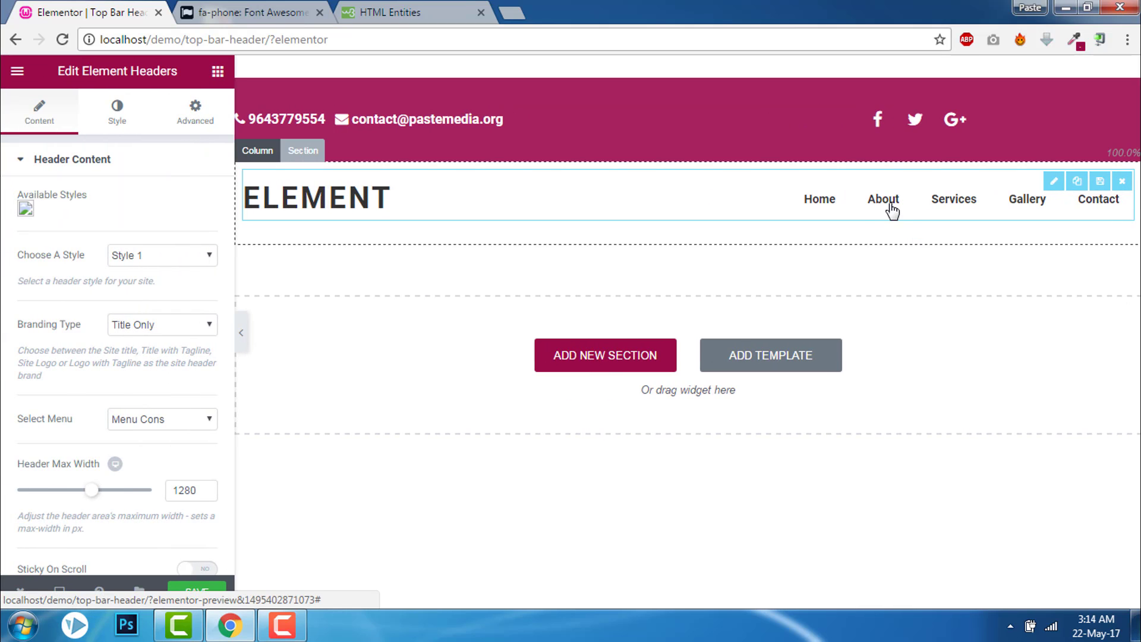
scroll(71, 374, down, 4)
scroll(89, 384, down, 4)
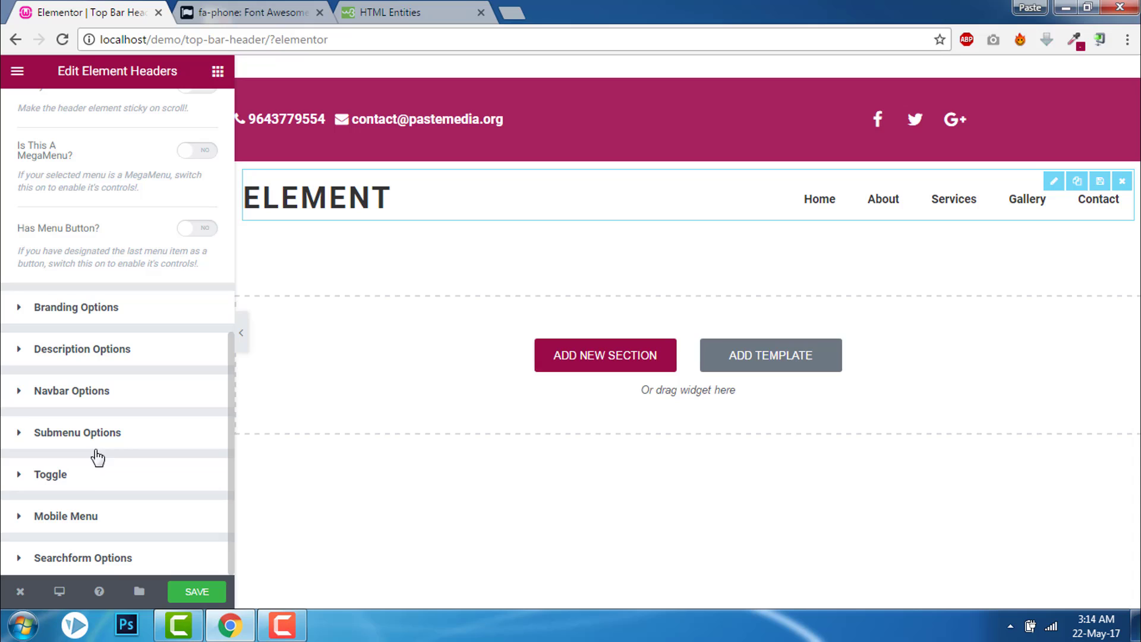
click(71, 391)
scroll(108, 393, down, 3)
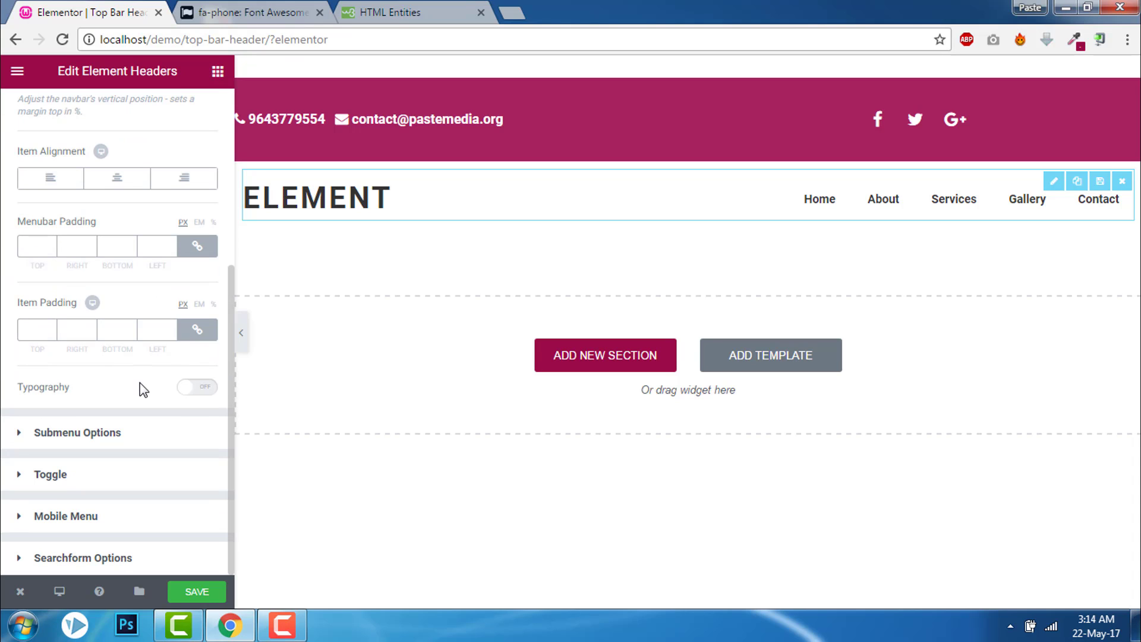
click(197, 387)
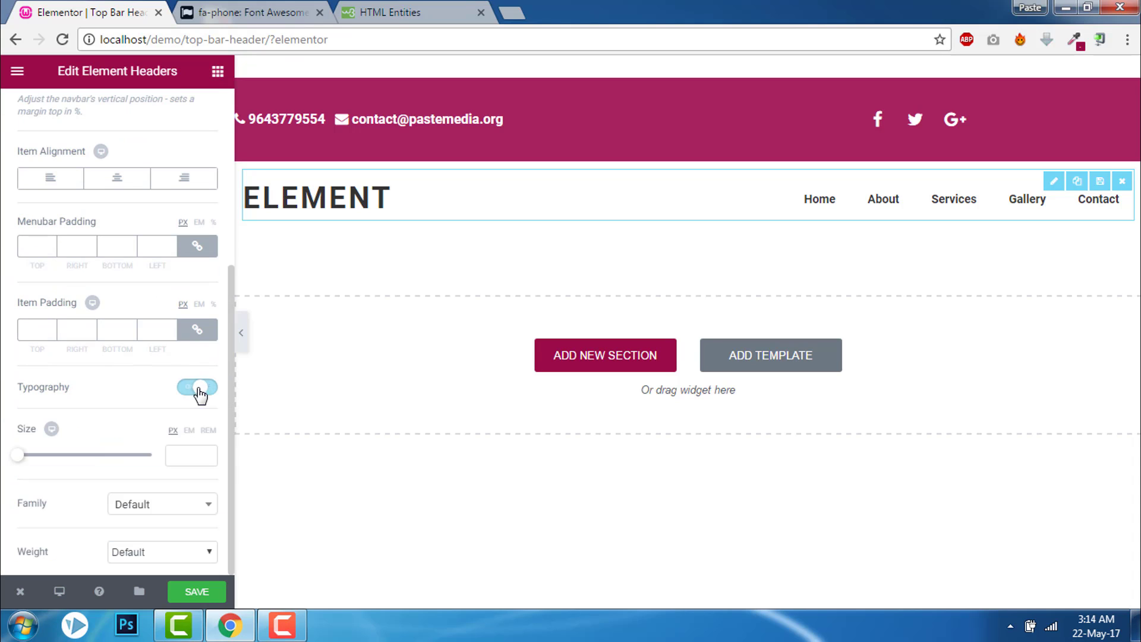
click(183, 453)
text(20)
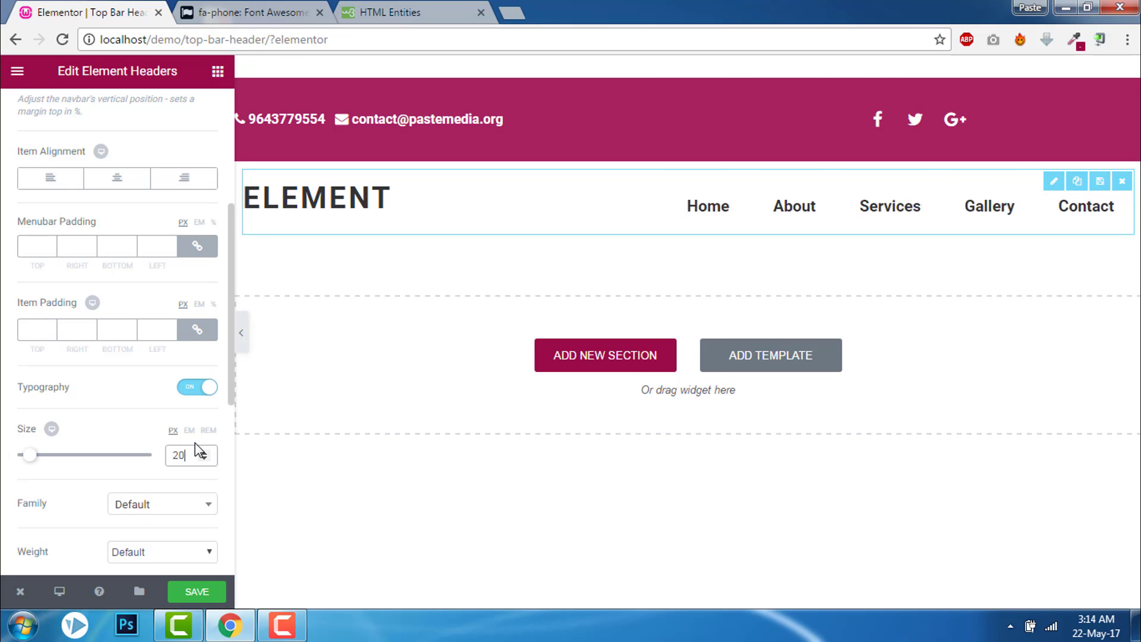
click(241, 332)
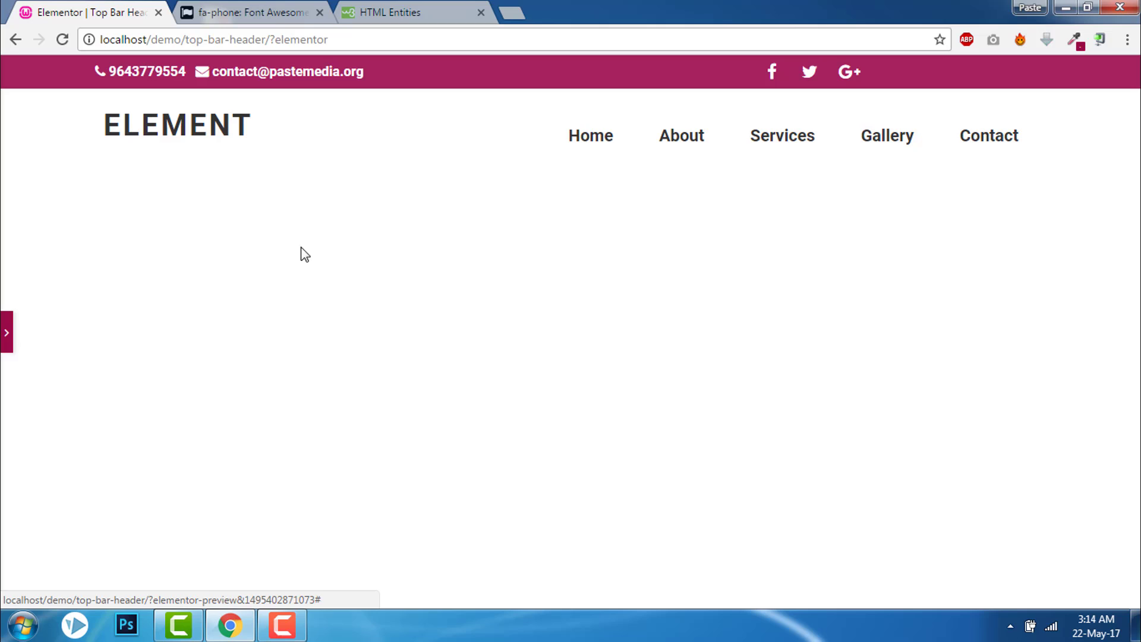
click(6, 335)
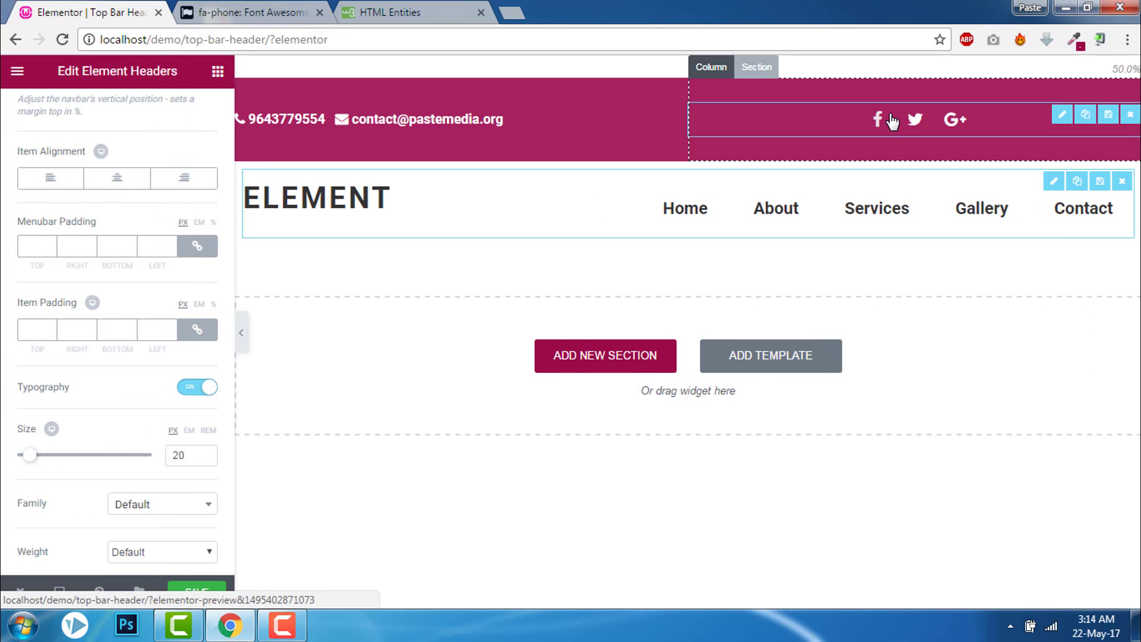
- Right-align the top bar's social icons and check the result in a full-width preview
click(909, 120)
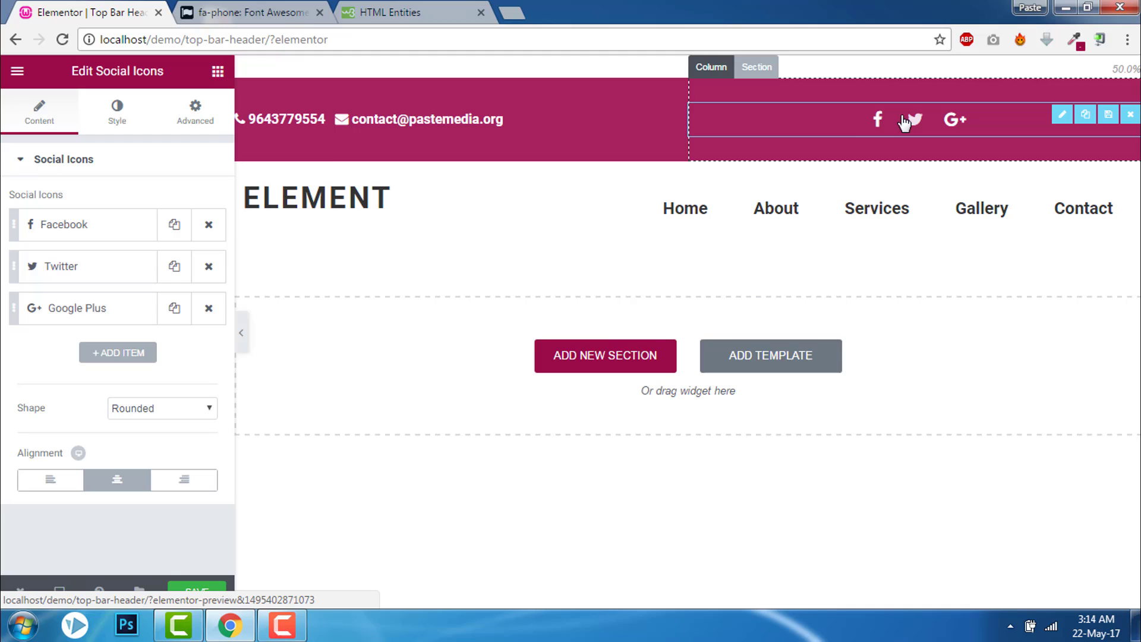
click(183, 479)
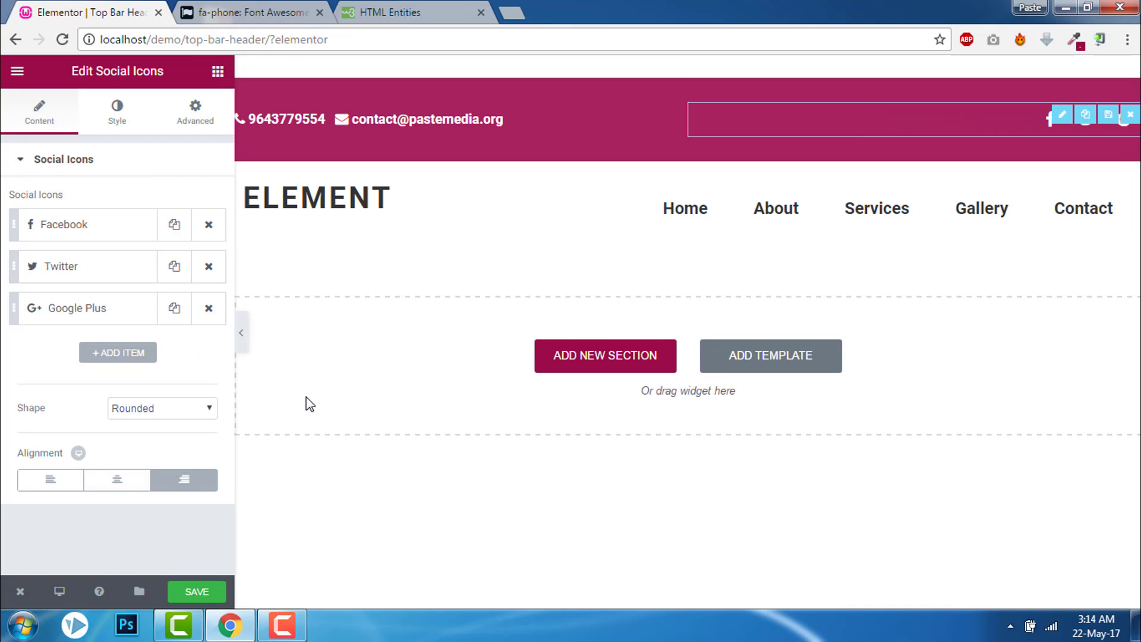
click(241, 337)
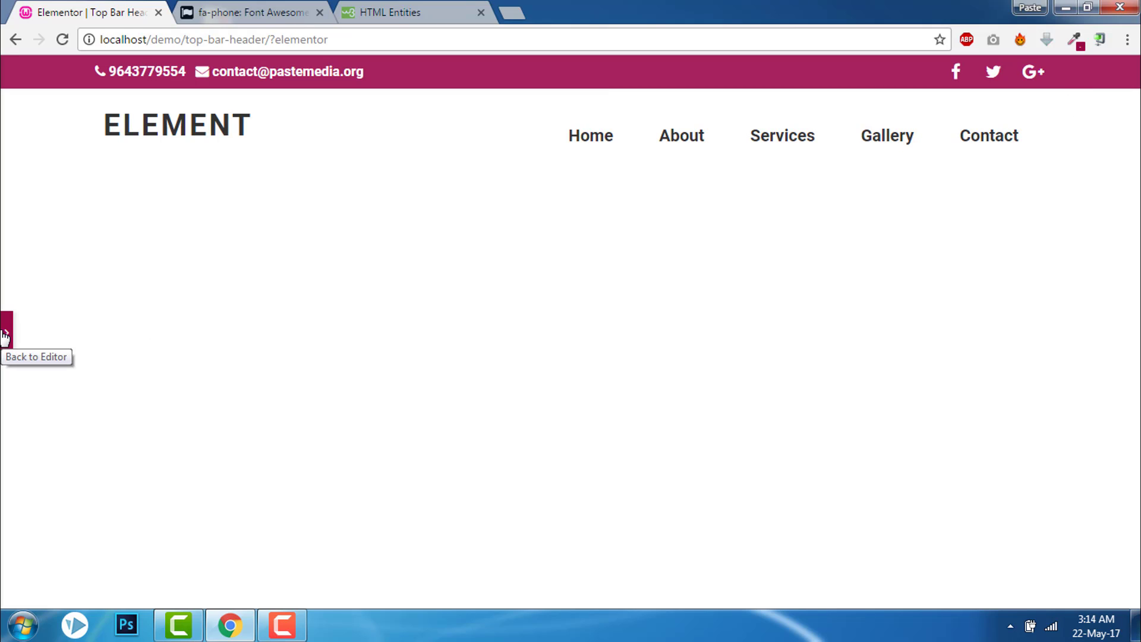
click(5, 334)
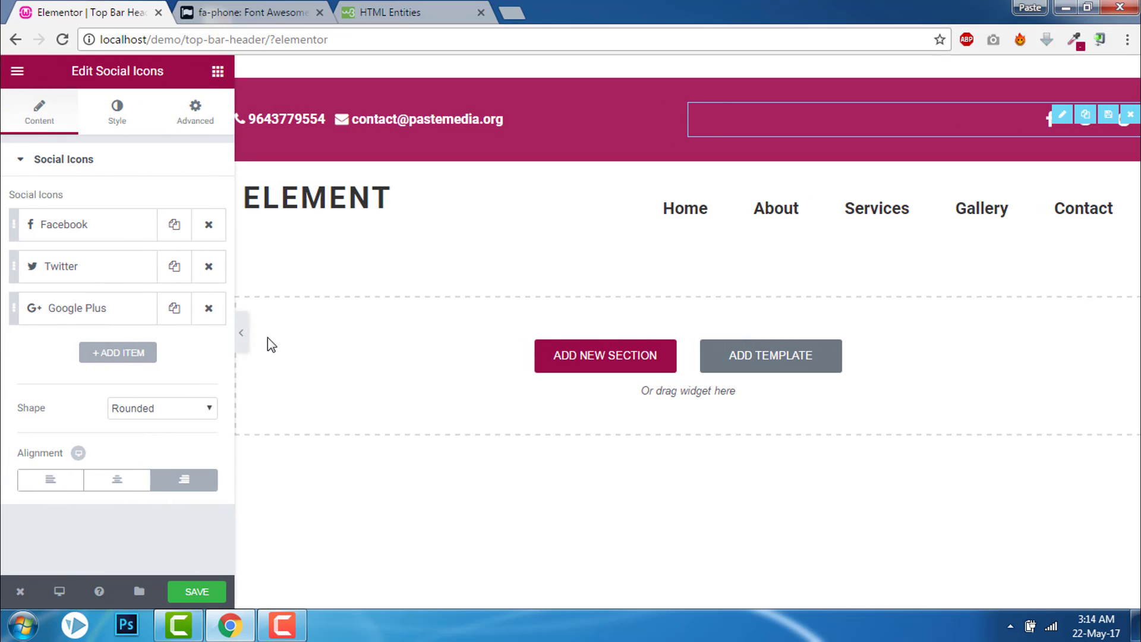
click(242, 332)
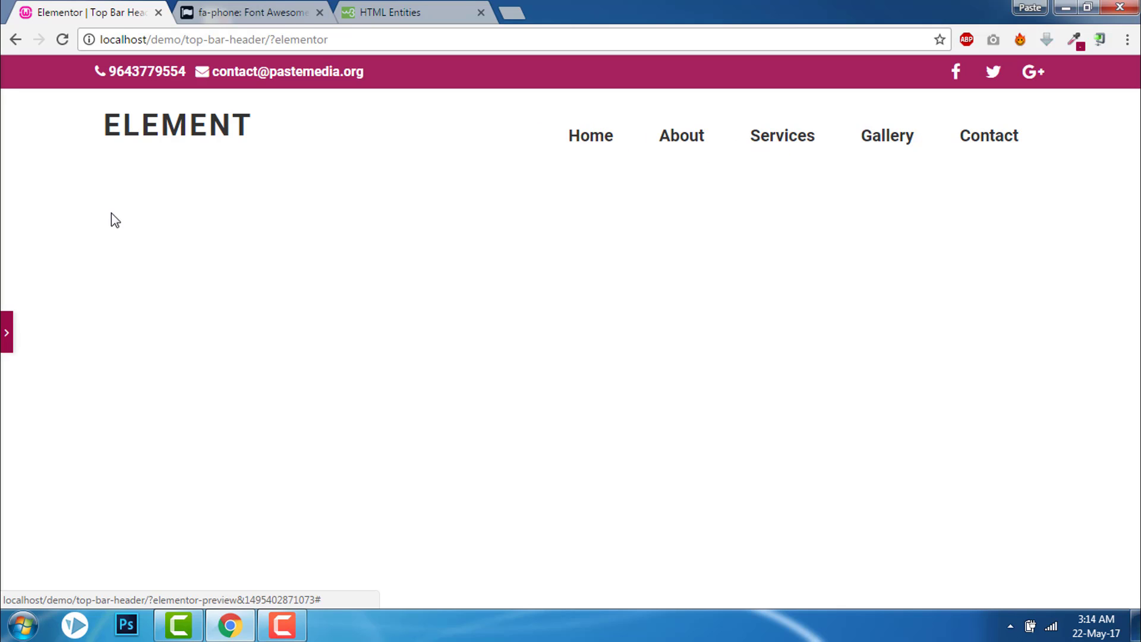
- Set the header menu's text Transform to Uppercase in Navbar Options and preview it
click(6, 332)
click(802, 209)
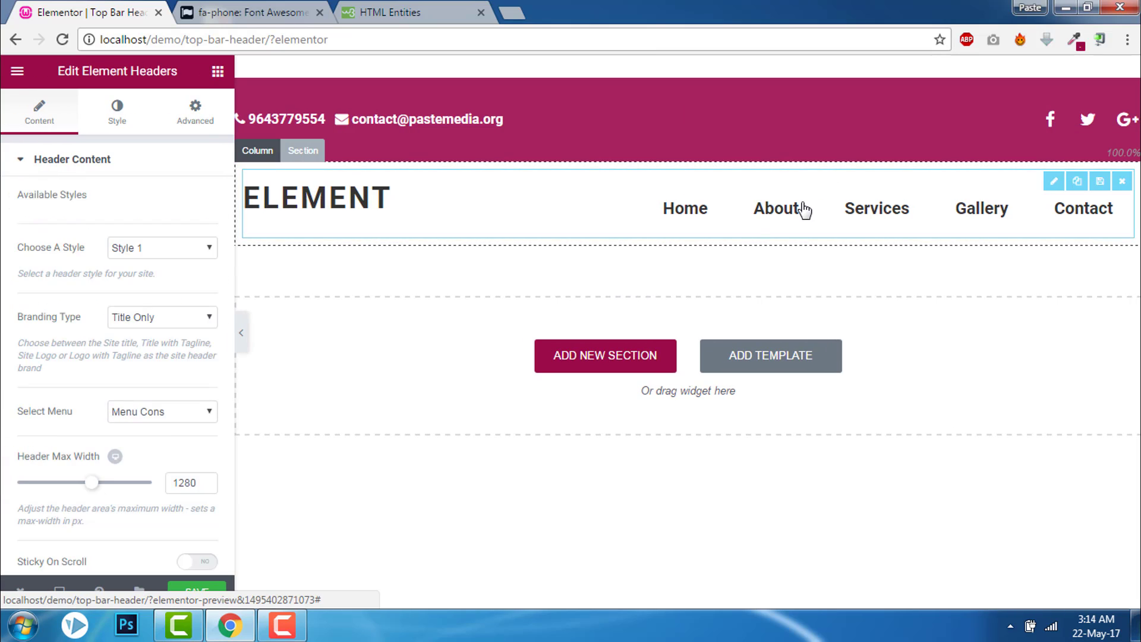
scroll(134, 330, down, 5)
click(105, 393)
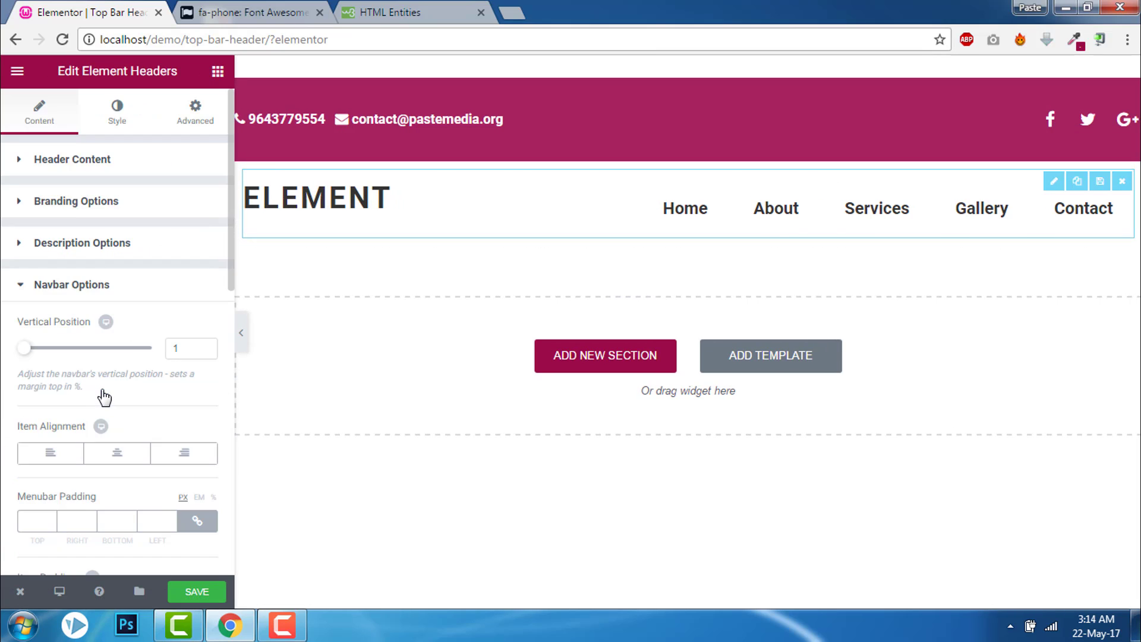
scroll(105, 395, down, 3)
scroll(134, 357, down, 3)
scroll(142, 348, down, 2)
scroll(151, 339, down, 2)
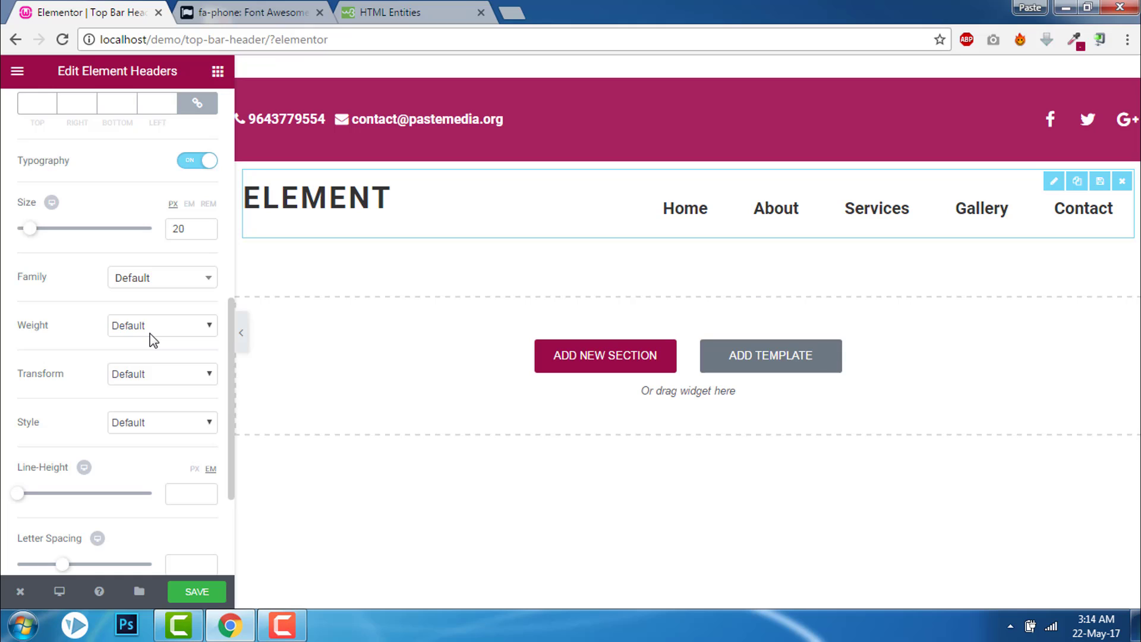
scroll(152, 339, down, 3)
scroll(143, 357, up, 2)
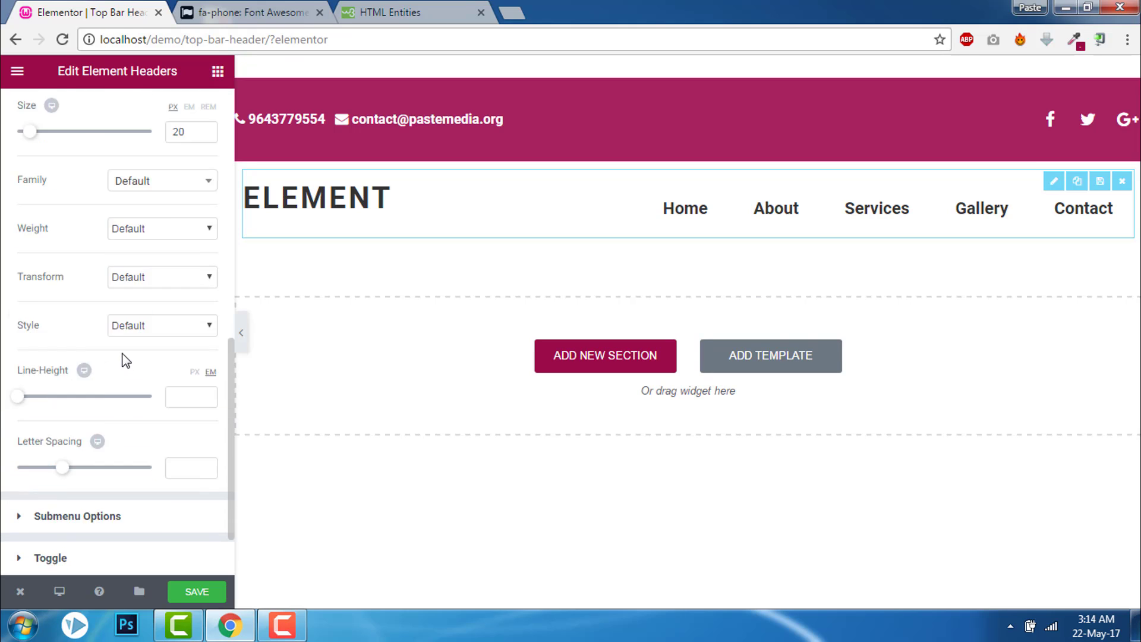
scroll(140, 313, up, 1)
click(162, 361)
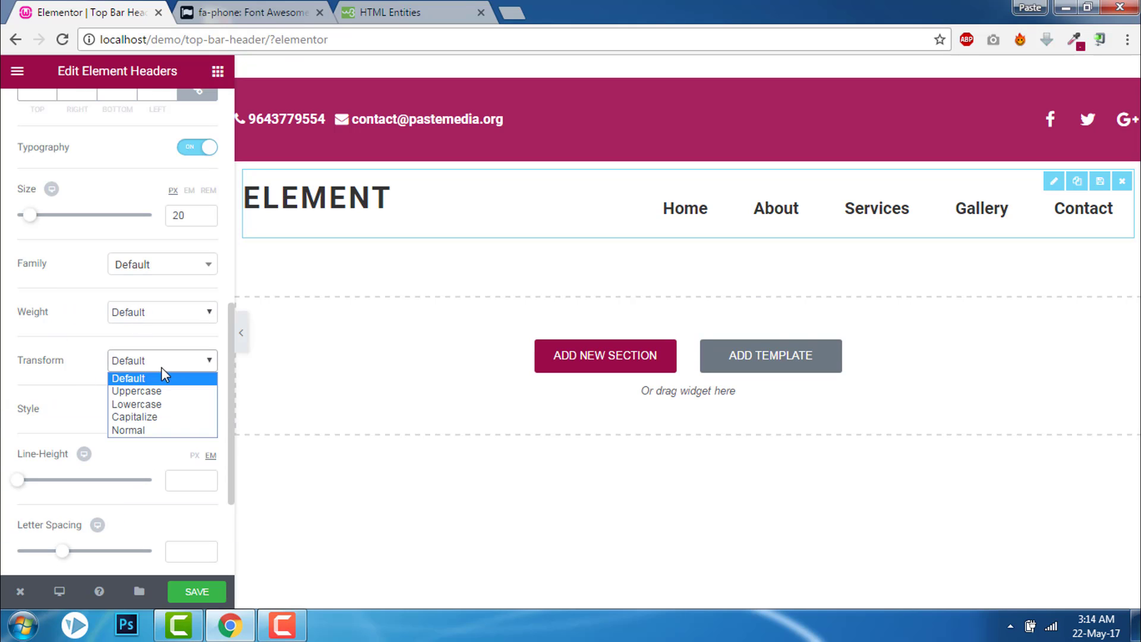
click(147, 389)
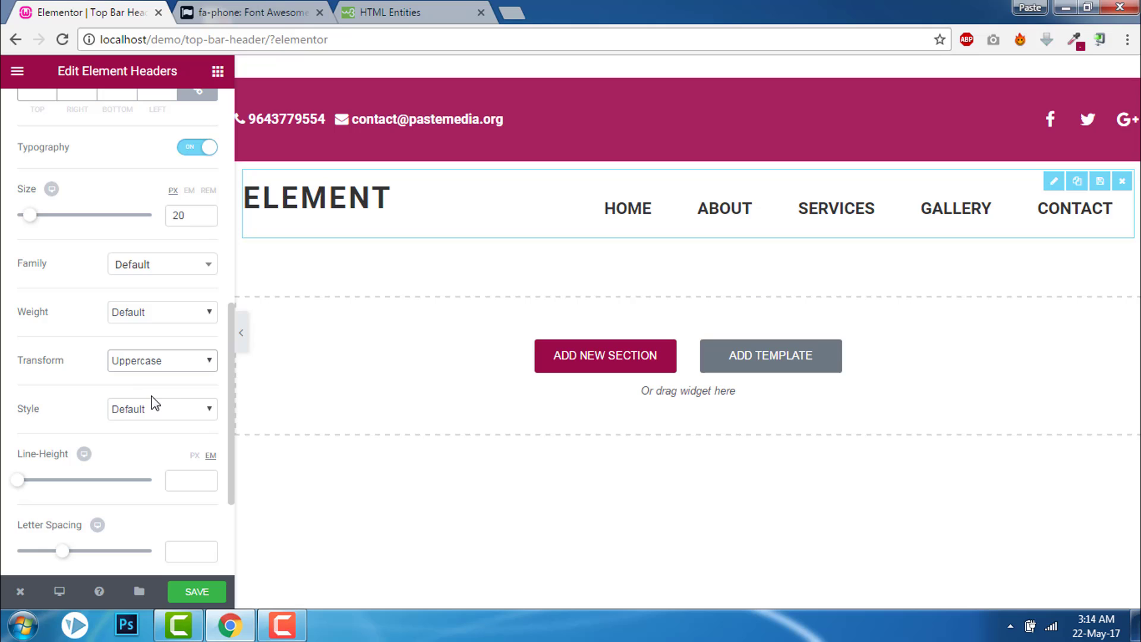
click(241, 333)
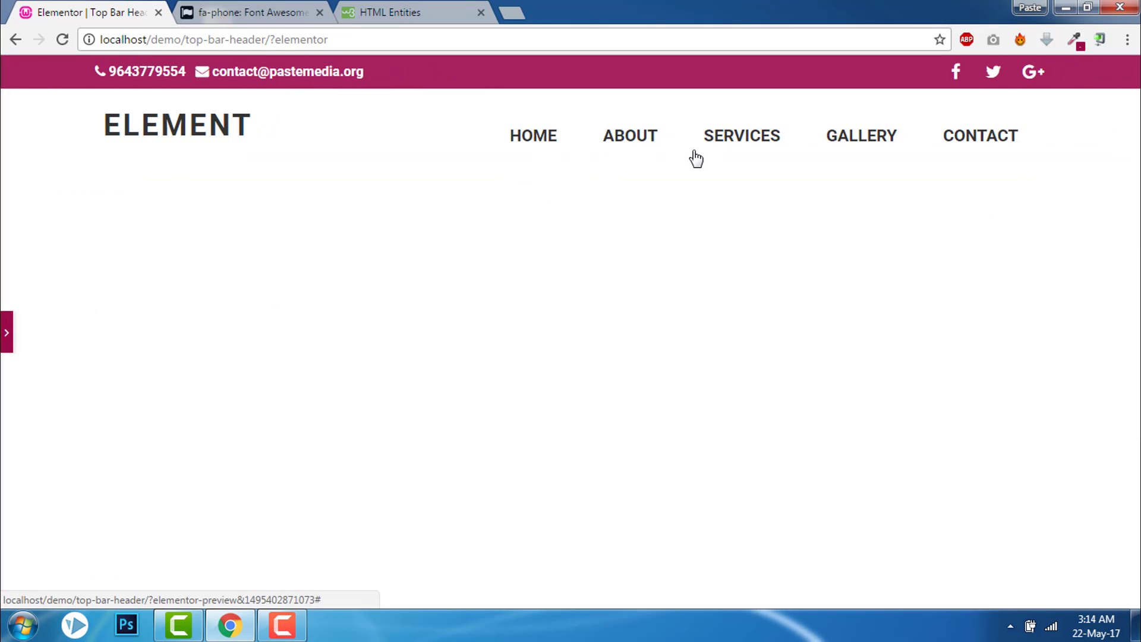
click(7, 333)
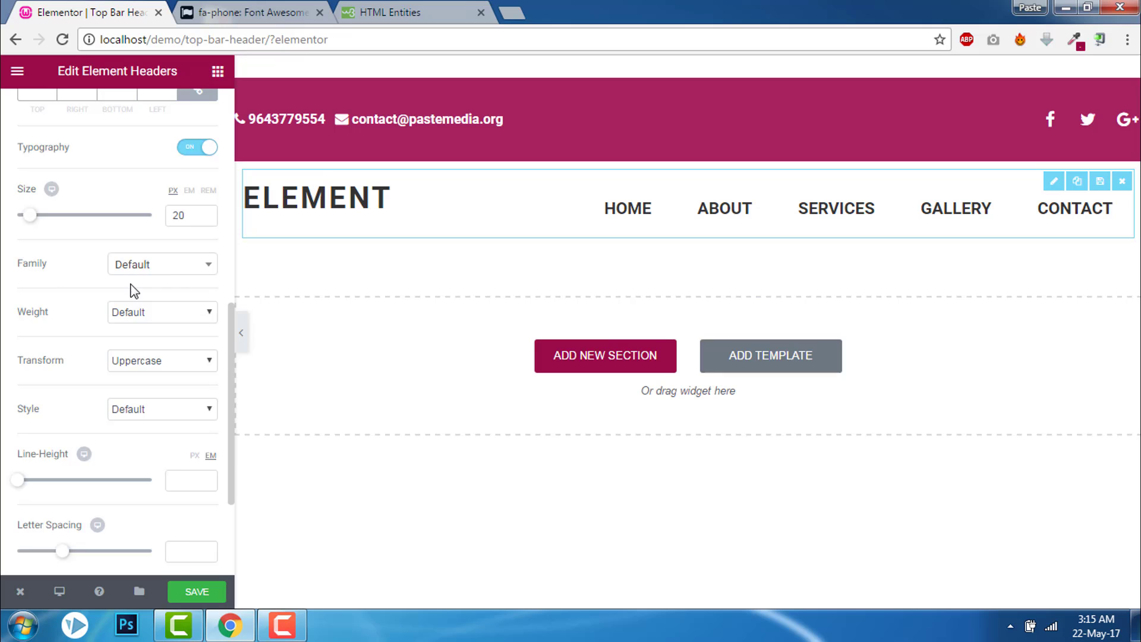
scroll(135, 290, up, 3)
scroll(134, 290, up, 3)
scroll(115, 253, up, 2)
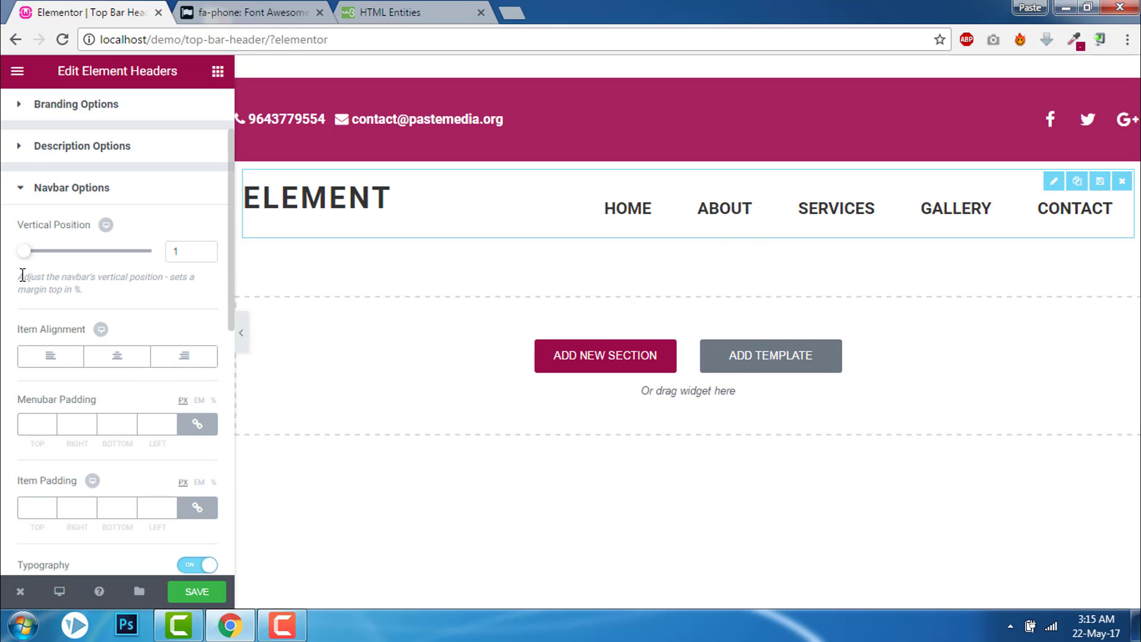
- Lower the menu's Vertical Position to 0 and preview the repositioned menu
drag(29, 253, 20, 253)
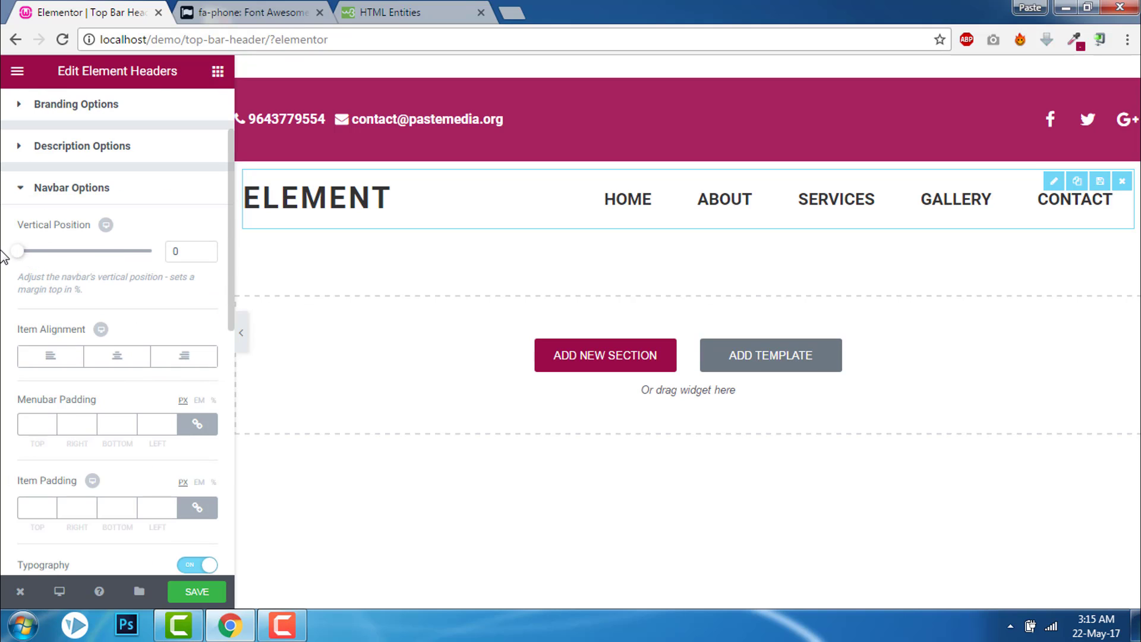
click(242, 332)
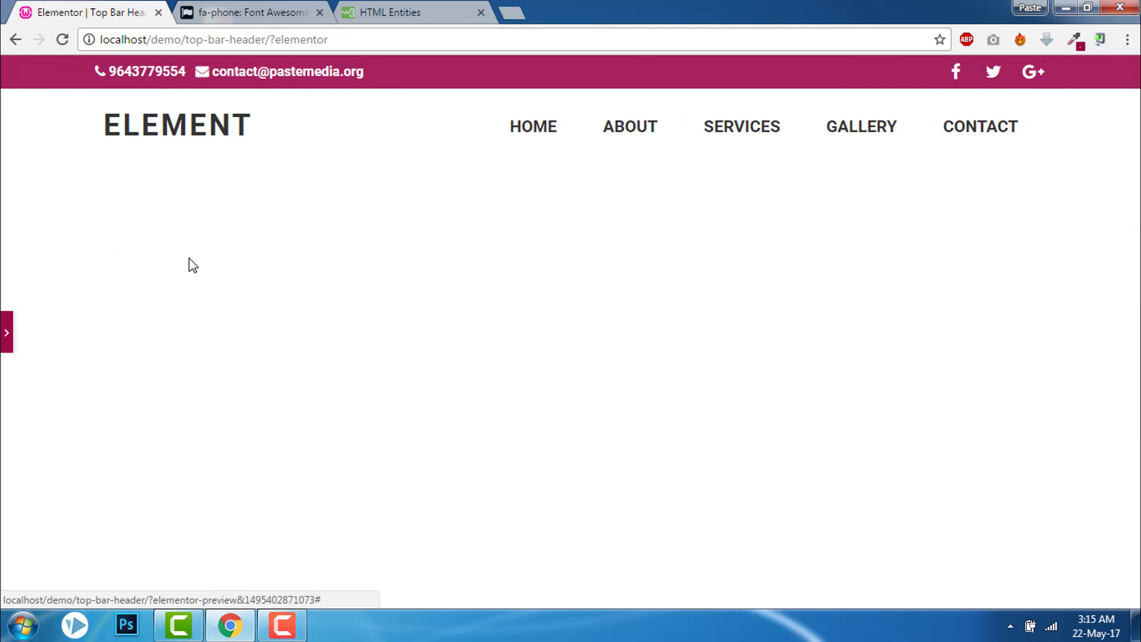
click(7, 332)
mouse_move(317, 198)
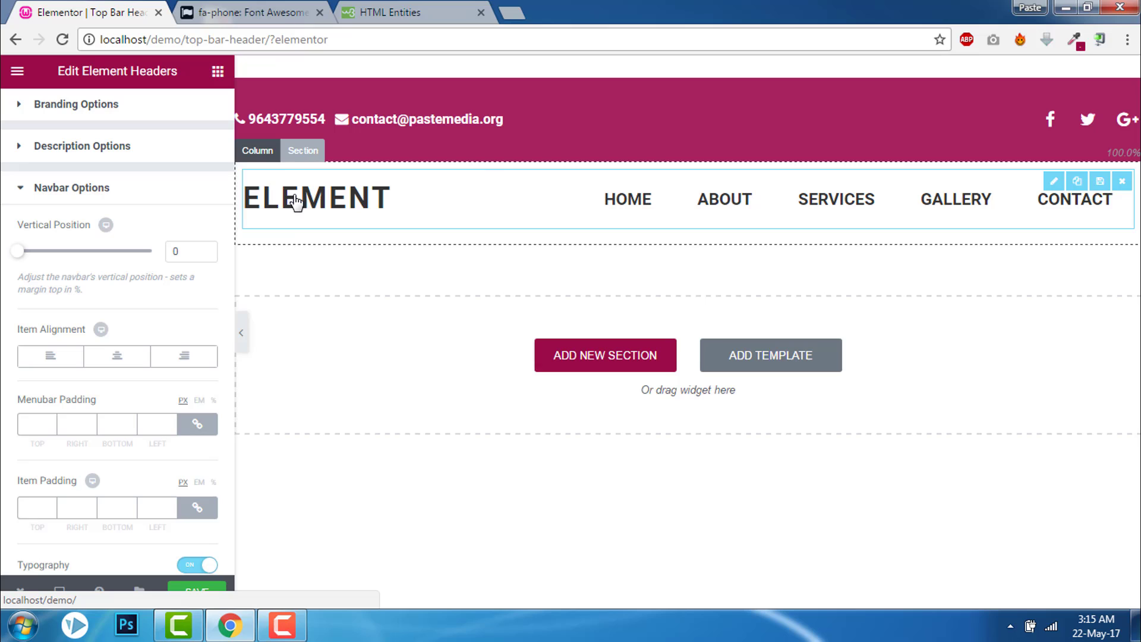
scroll(159, 199, up, 3)
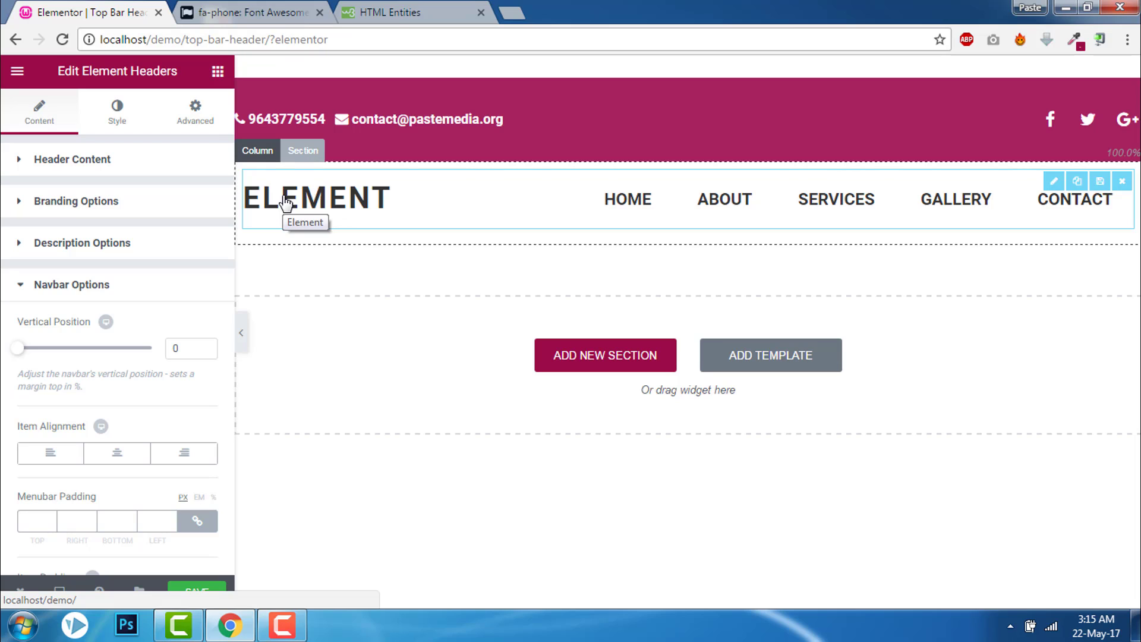
- Give the ELEMENT brand title custom typography in Acme italic and preview it full width
click(145, 201)
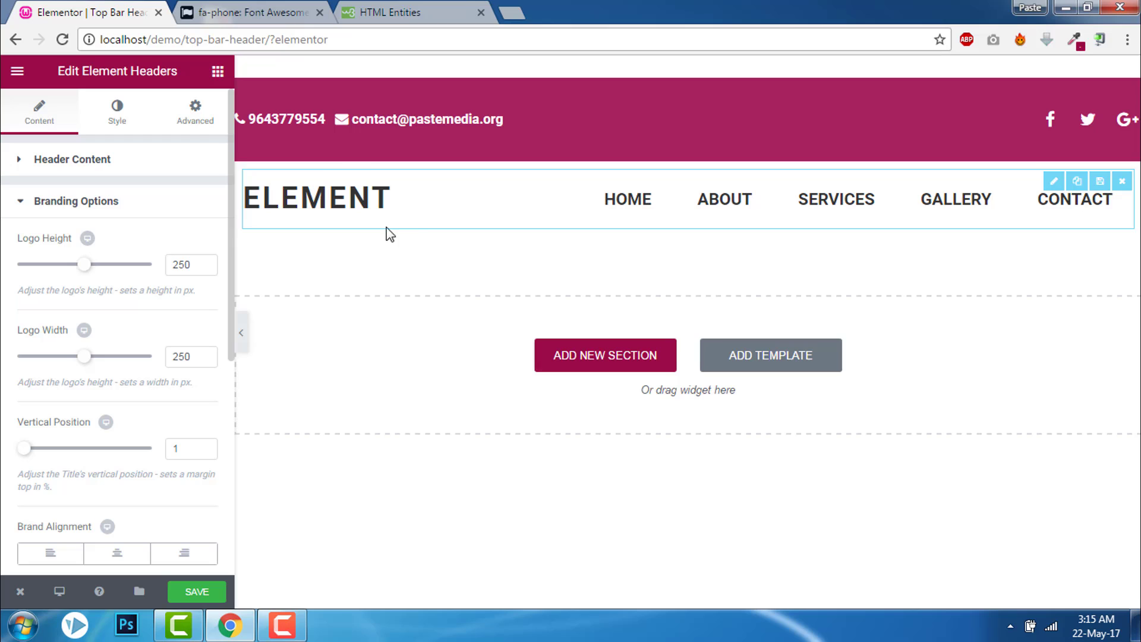
scroll(151, 270, down, 3)
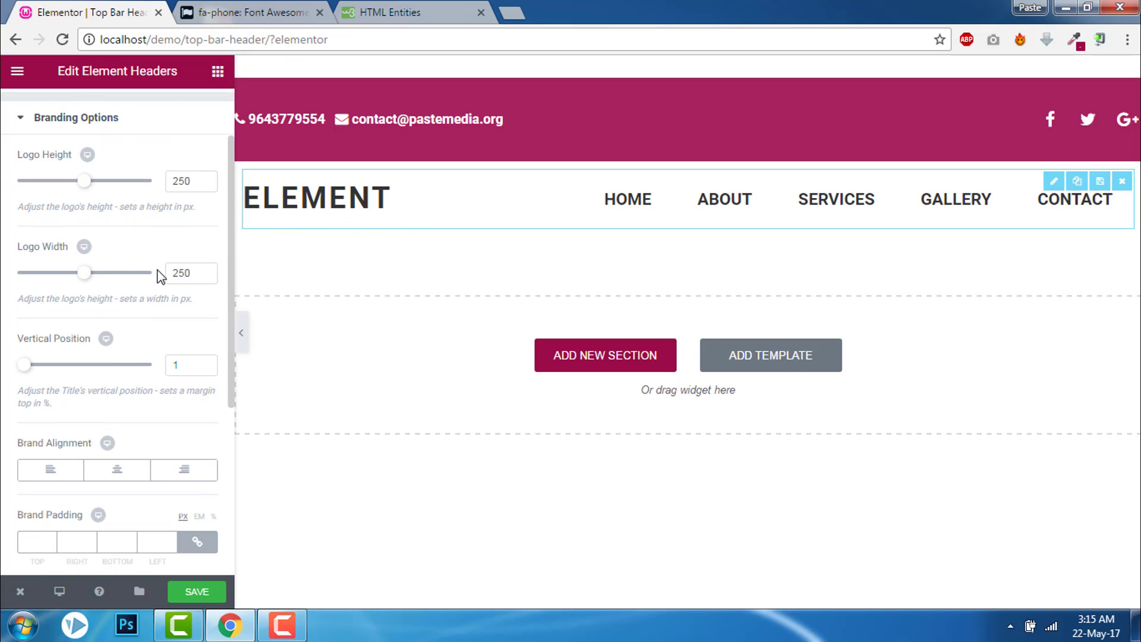
scroll(148, 276, down, 3)
click(196, 350)
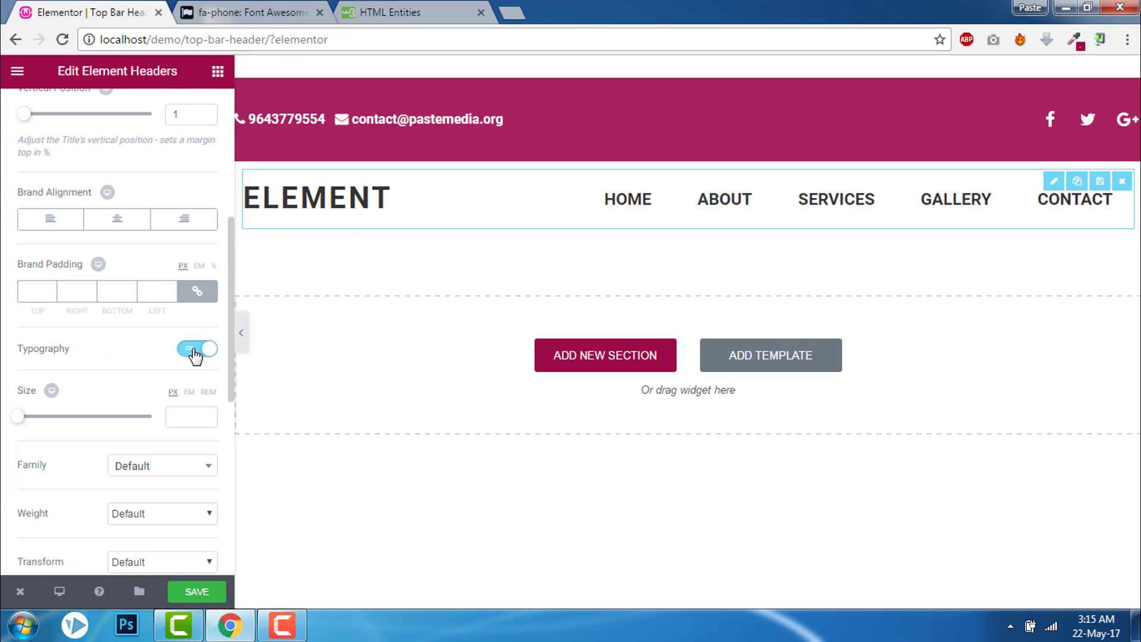
scroll(183, 386, down, 1)
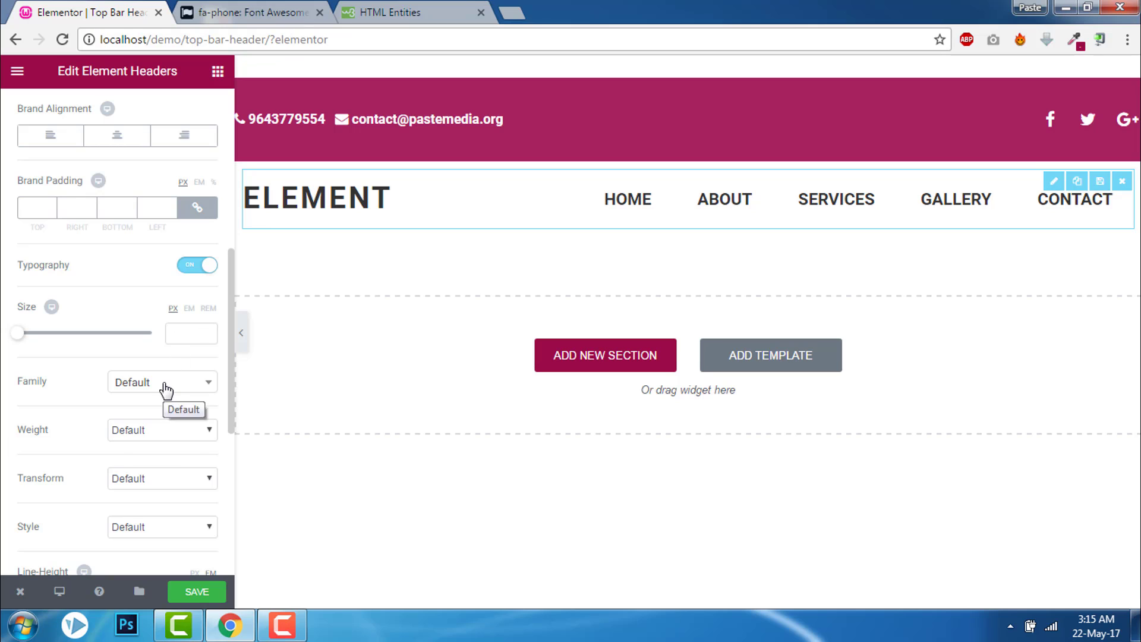
click(164, 384)
scroll(146, 453, down, 3)
scroll(149, 457, down, 2)
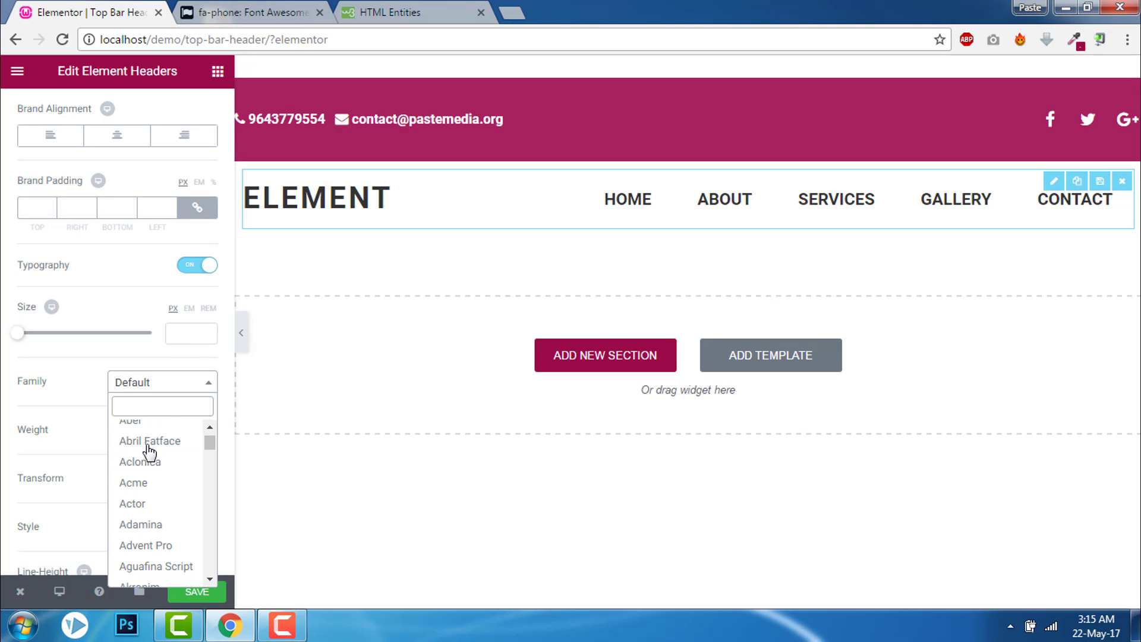
click(164, 484)
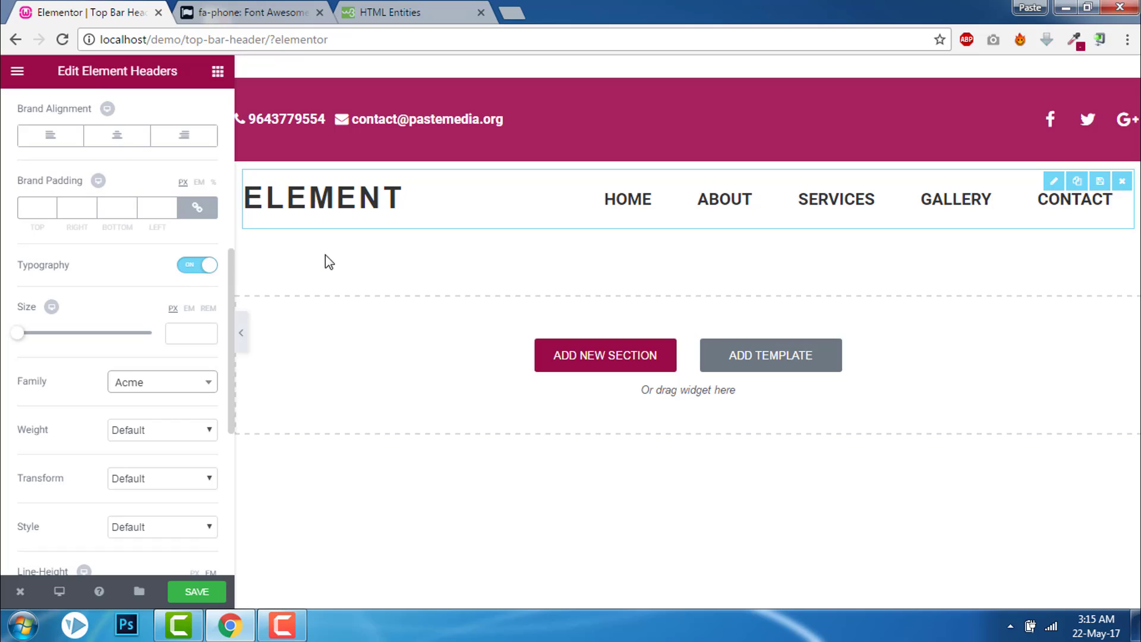
scroll(178, 375, down, 1)
click(148, 444)
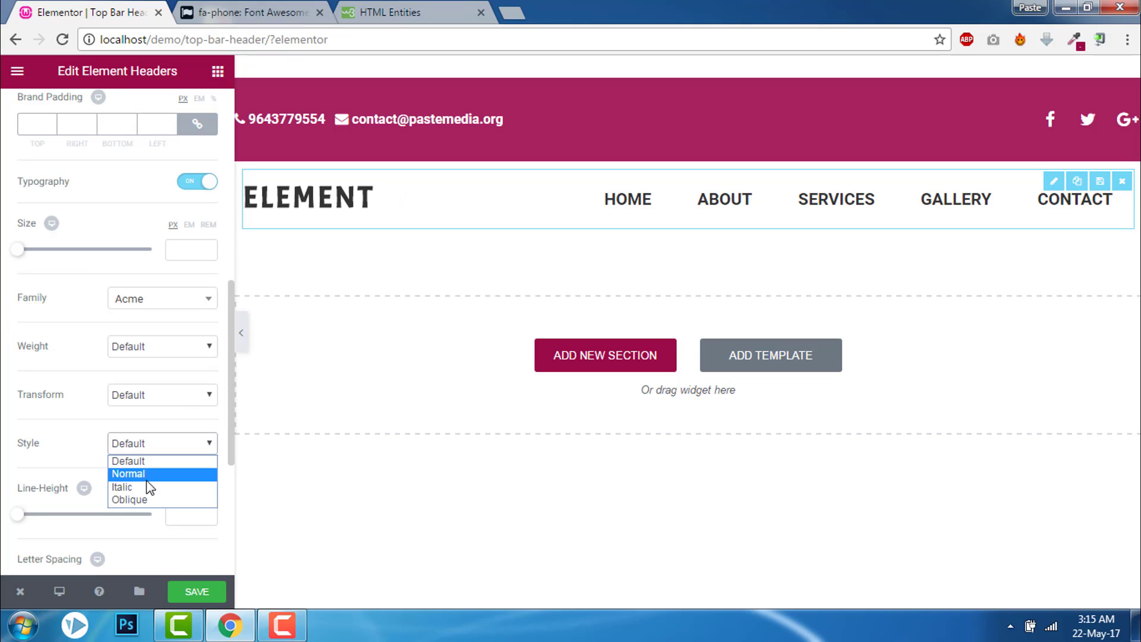
click(147, 488)
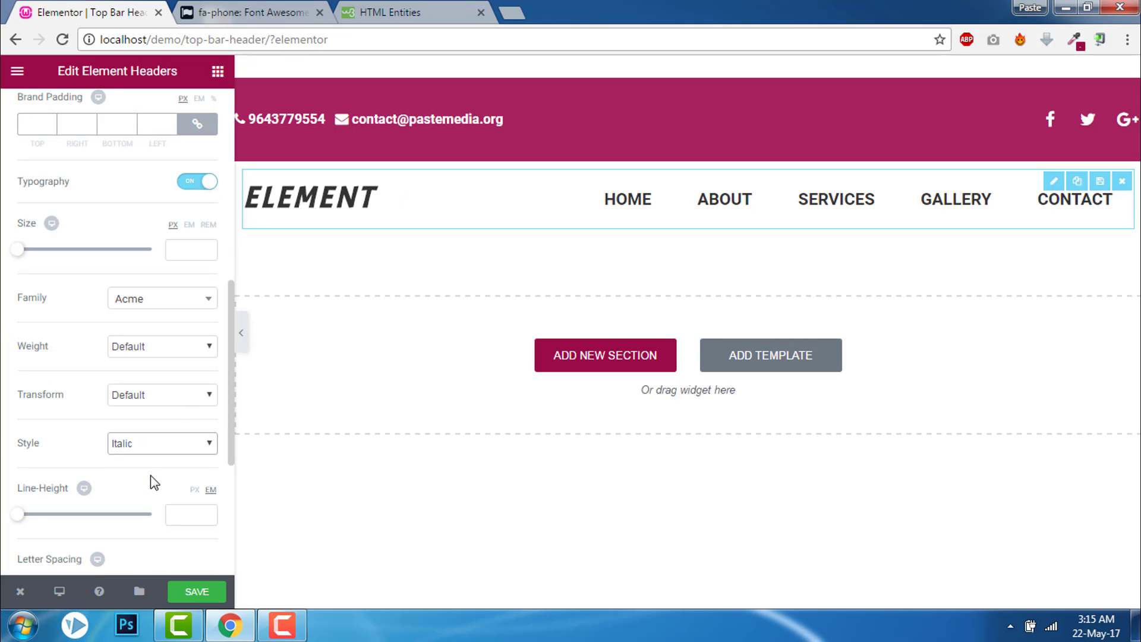
click(241, 333)
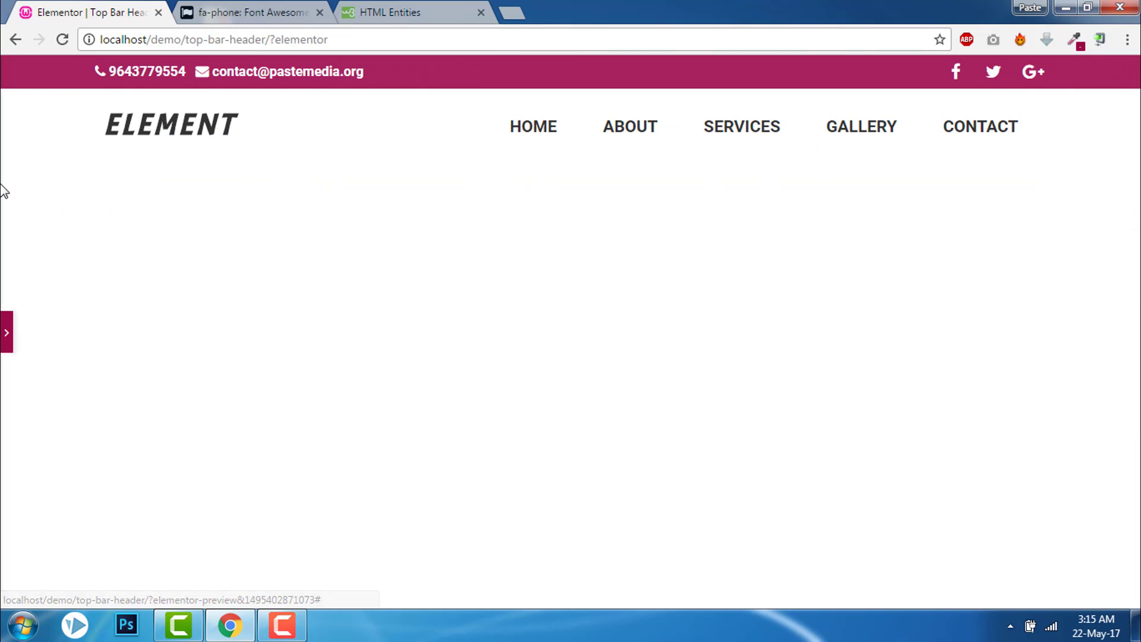
- Save the header page, then launch the WordPress Customizer from the live page's admin bar
click(4, 335)
click(206, 592)
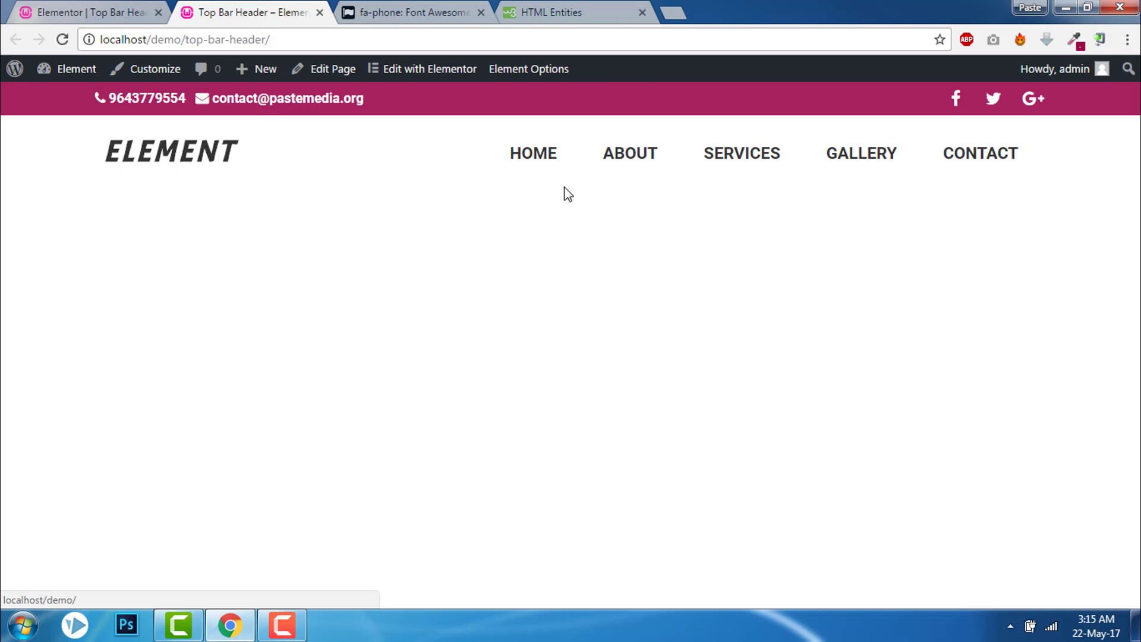
mouse_move(71, 69)
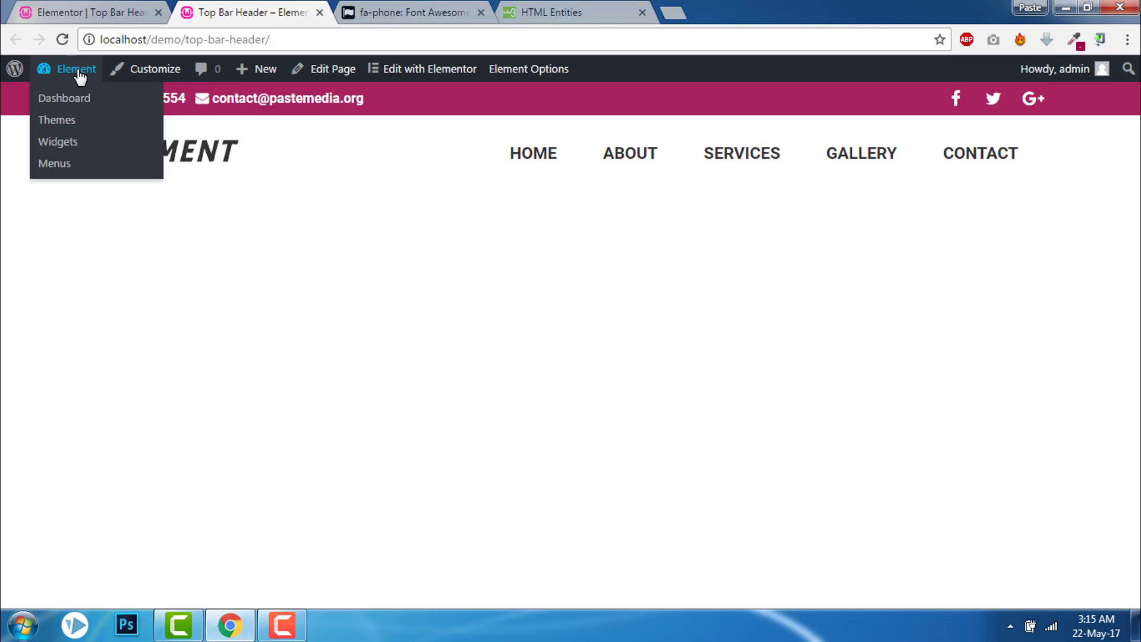
click(154, 69)
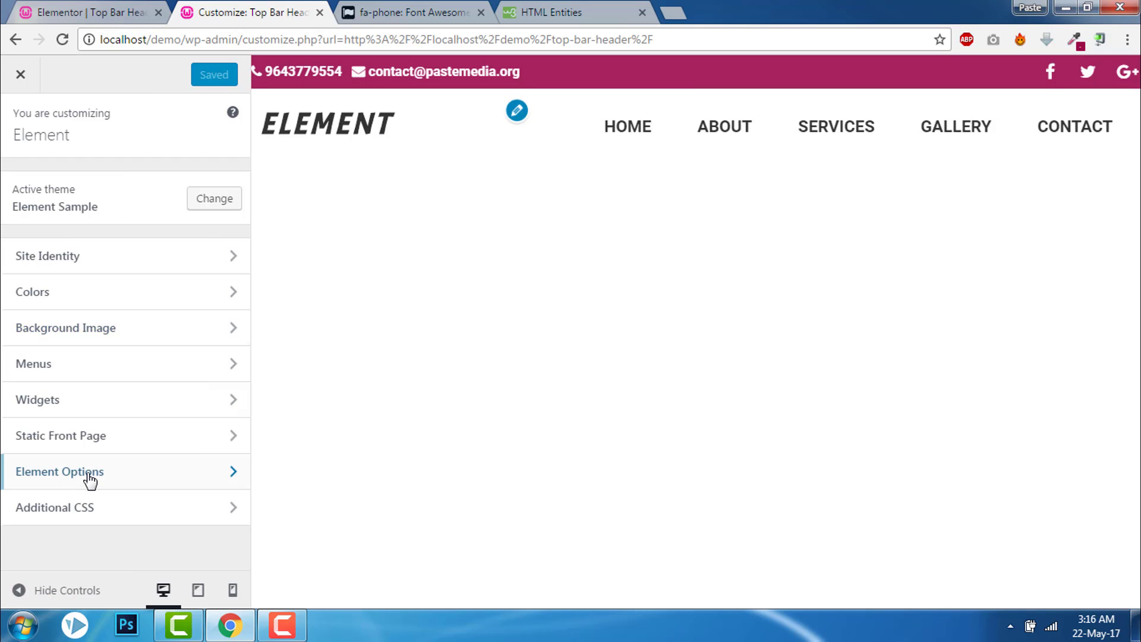
- Assign Top Bar Header to Header Section 1 Content under Element Options, publish, and close the customizer
click(89, 472)
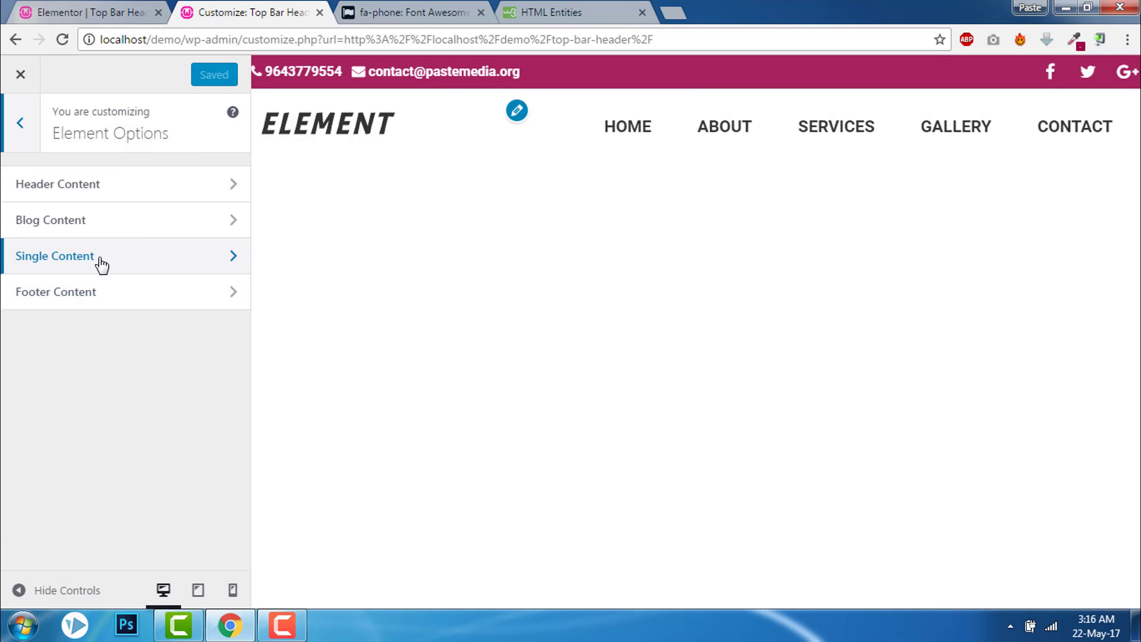
click(119, 191)
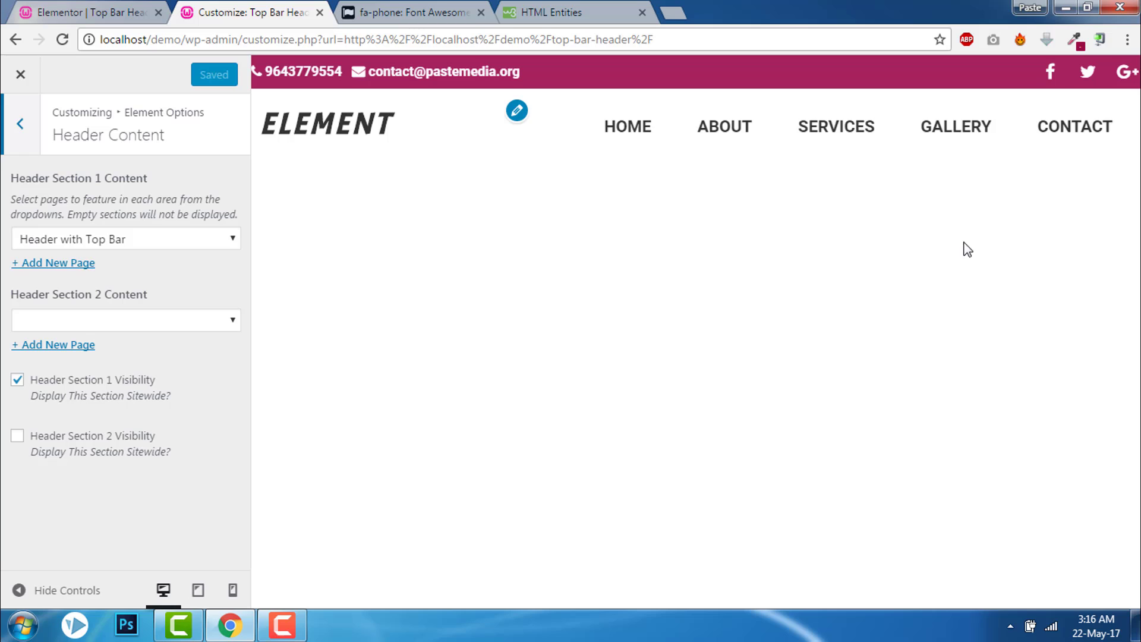
click(176, 240)
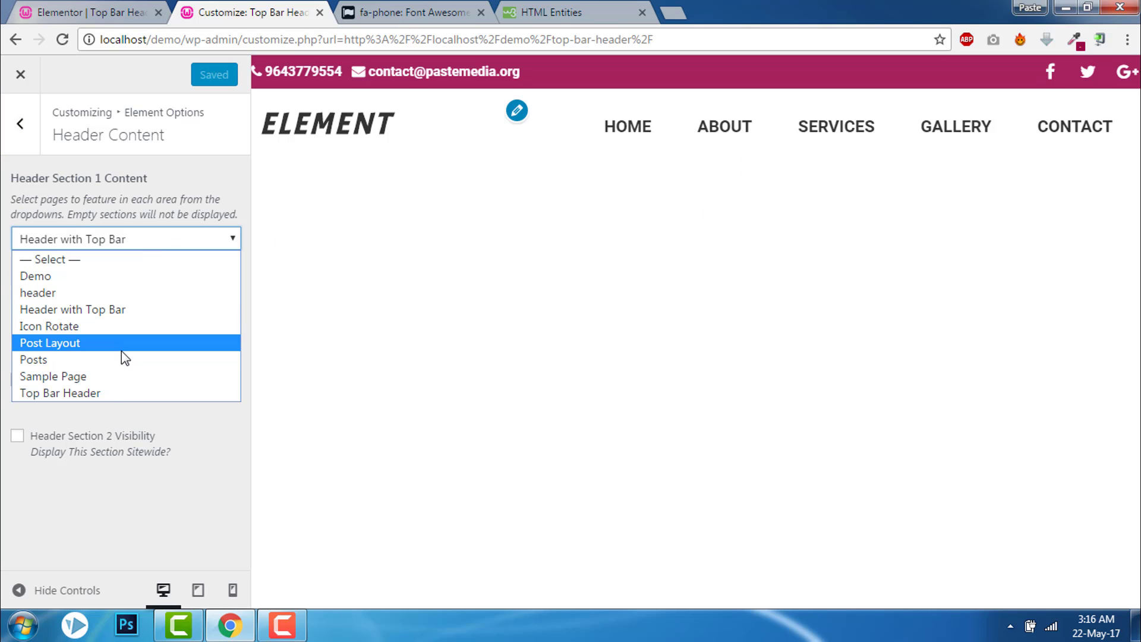
click(111, 393)
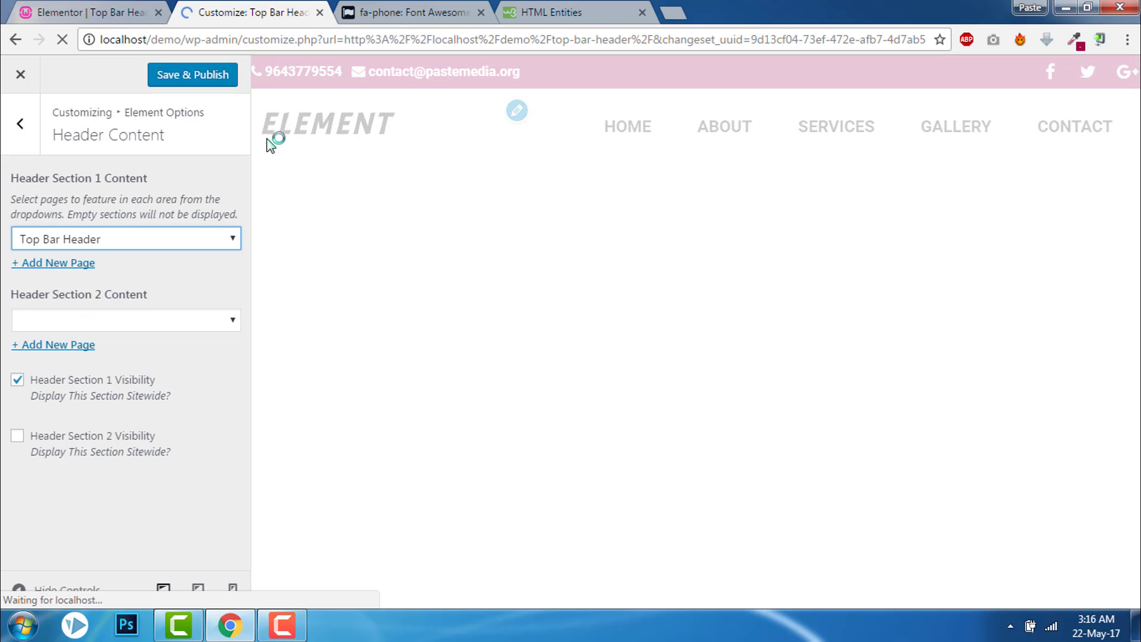
click(215, 82)
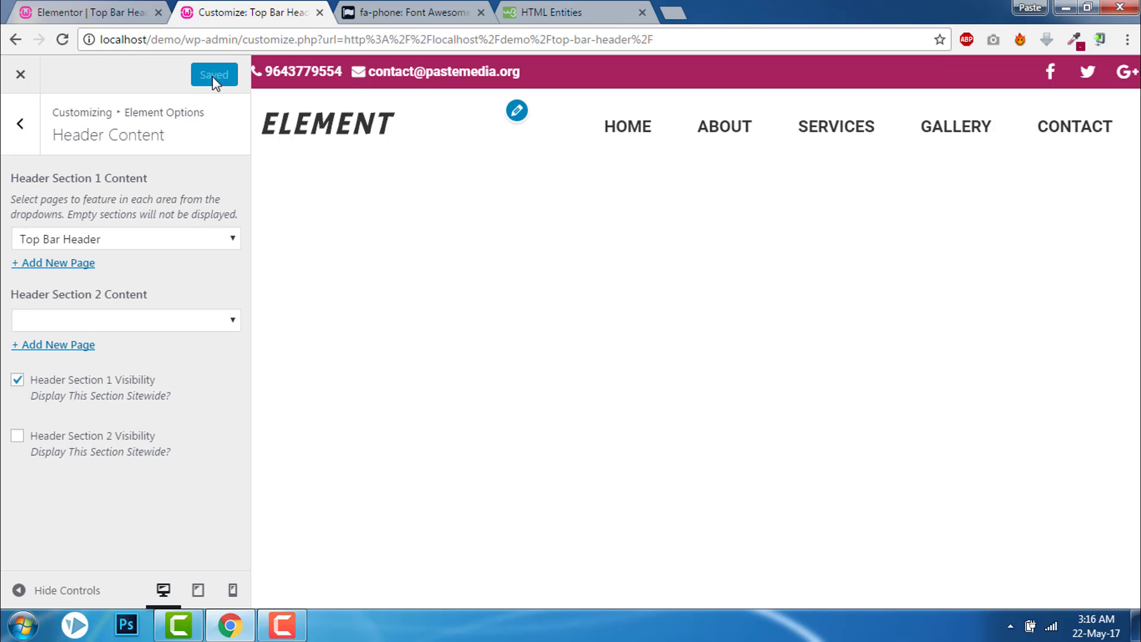
click(21, 74)
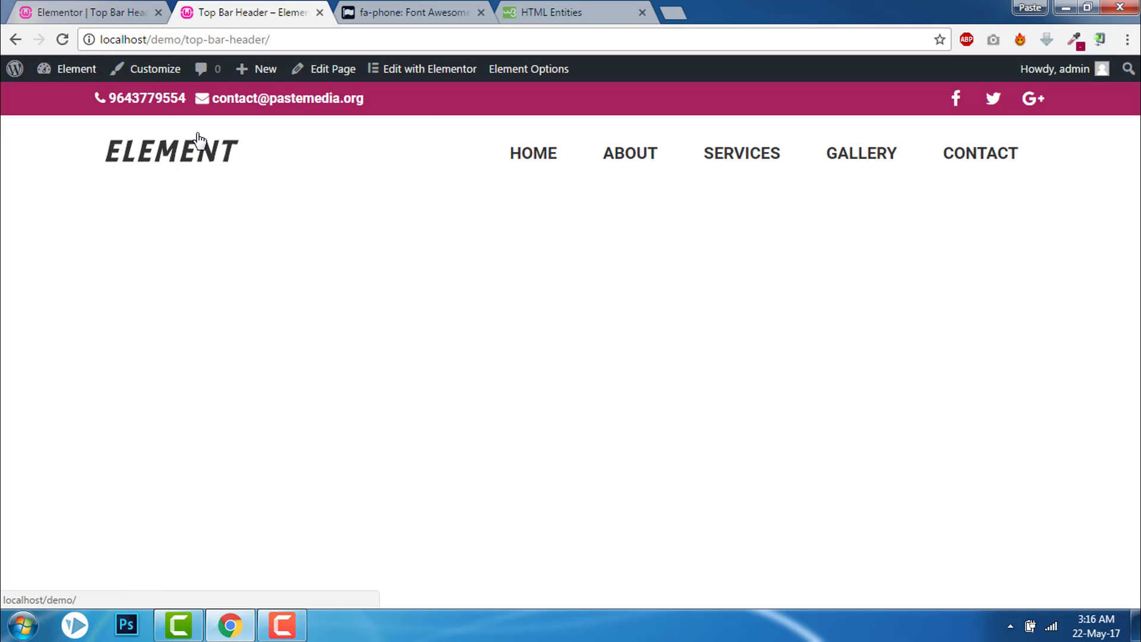
- Go to the site's home page via the ELEMENT logo to confirm the header shows there
click(204, 153)
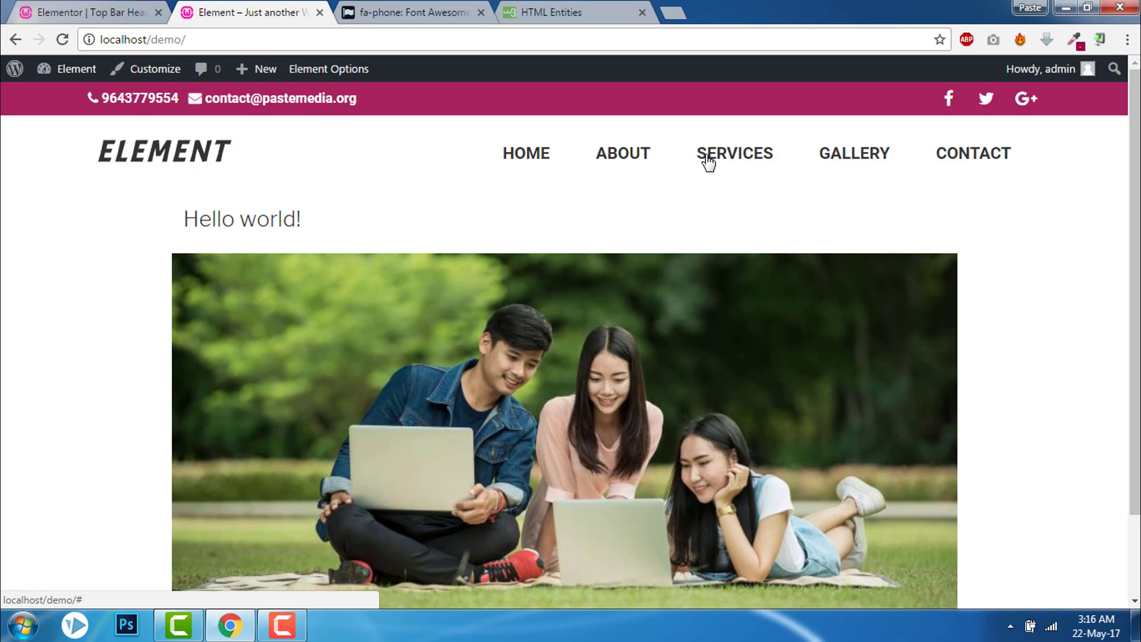
scroll(1027, 167, down, 2)
scroll(1026, 167, down, 1)
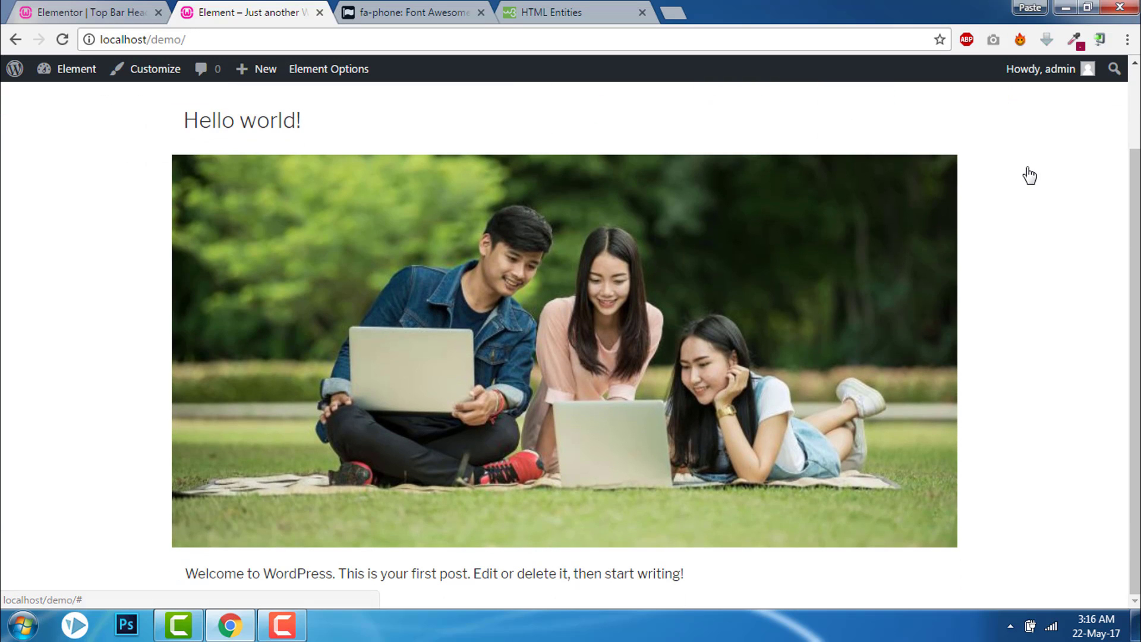
scroll(1026, 166, up, 3)
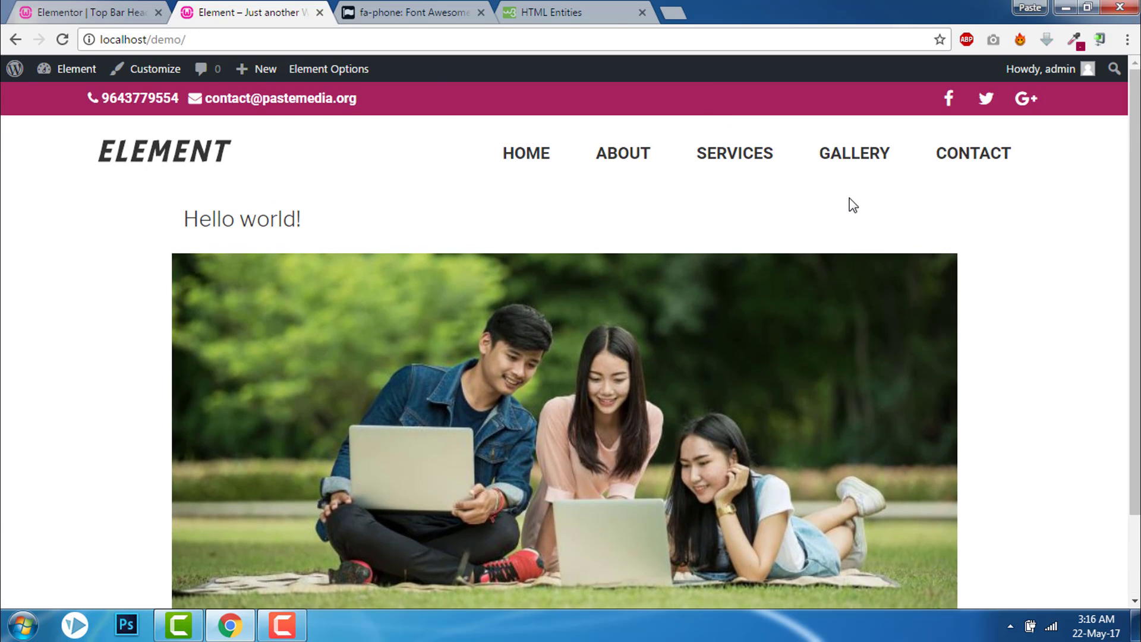
- Enable Sticky On Scroll in the header's Header Content settings, save, and return to the live site
click(80, 12)
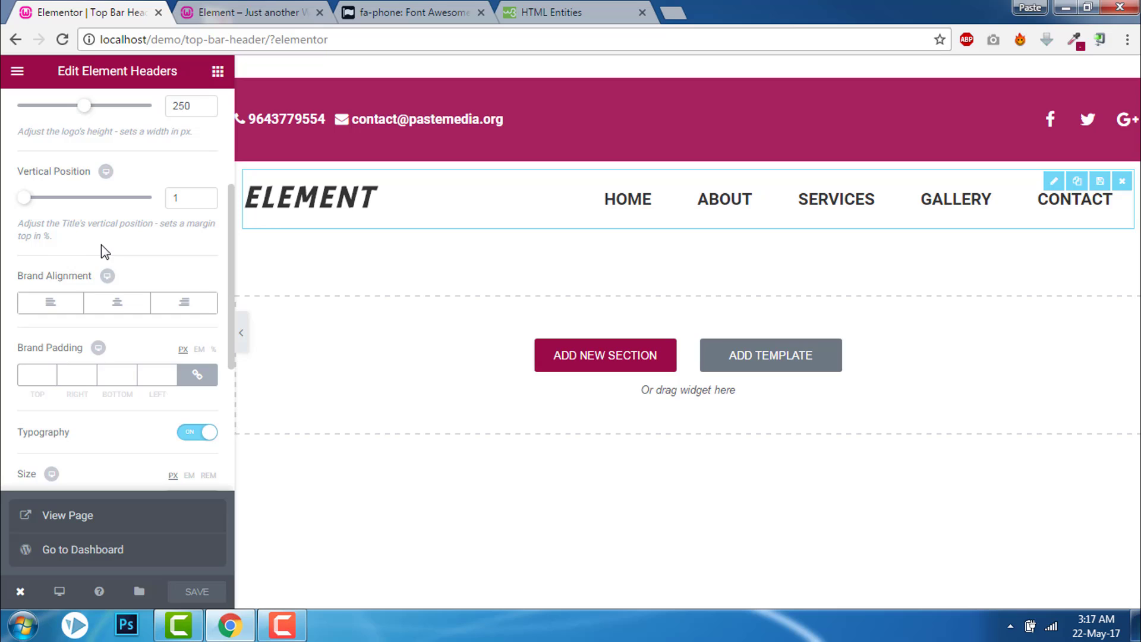
scroll(102, 240, up, 5)
click(126, 159)
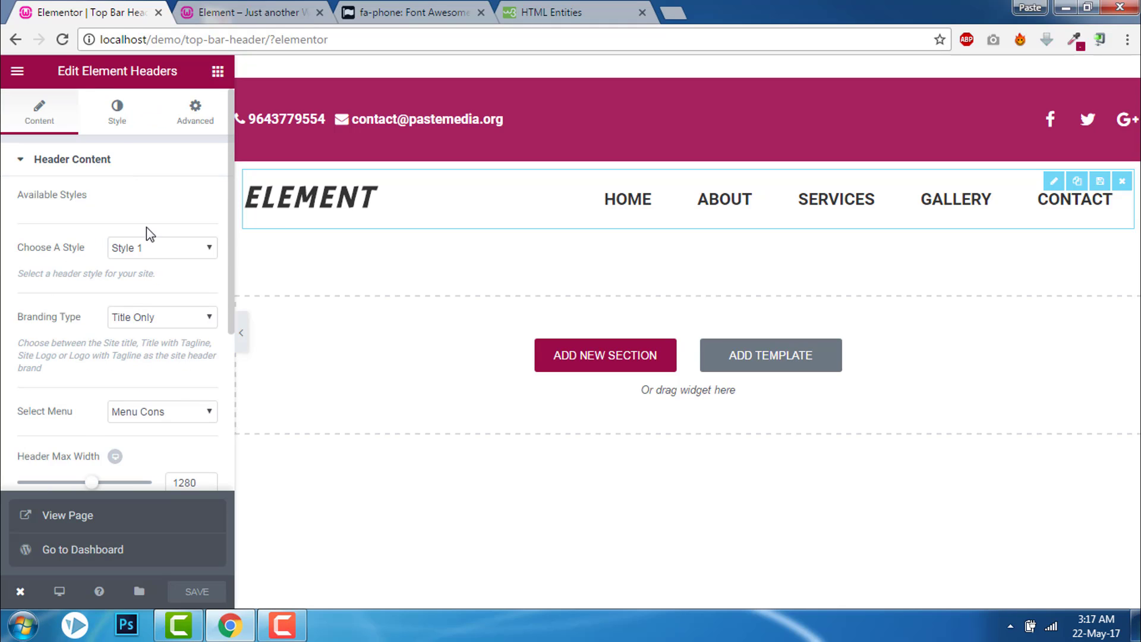
scroll(146, 227, down, 3)
scroll(154, 242, down, 2)
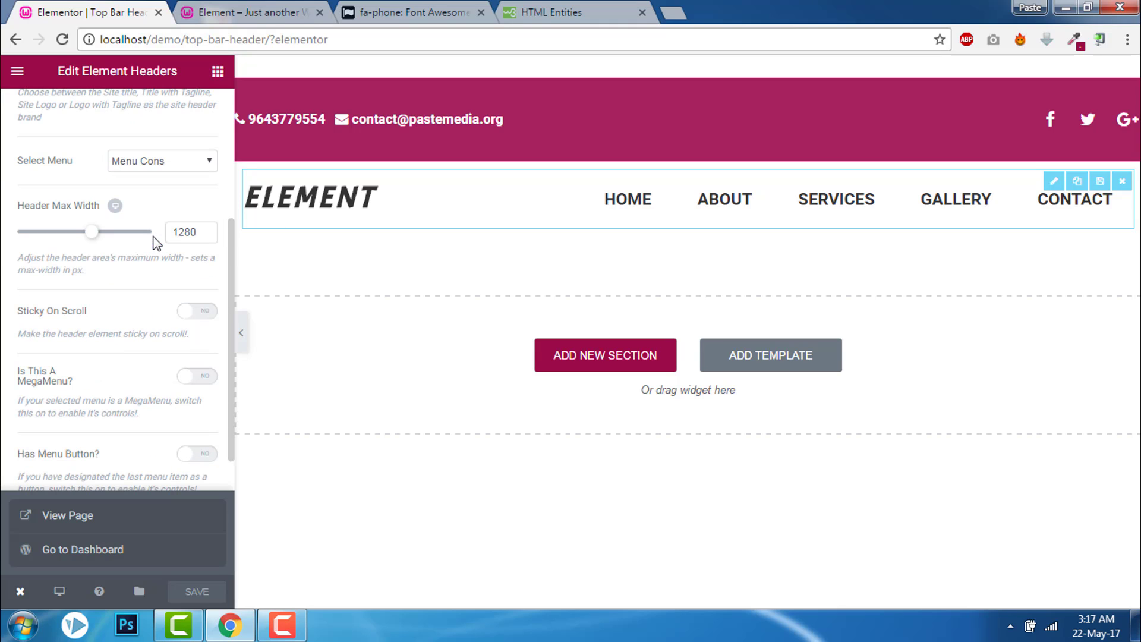
click(196, 310)
scroll(199, 509, down, 2)
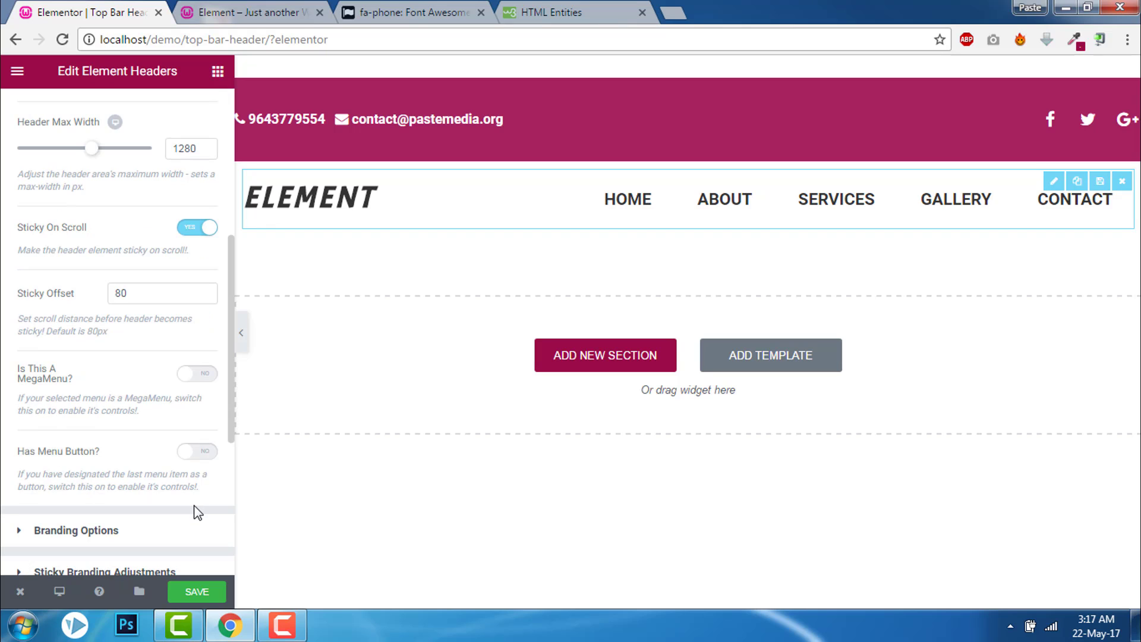
click(200, 590)
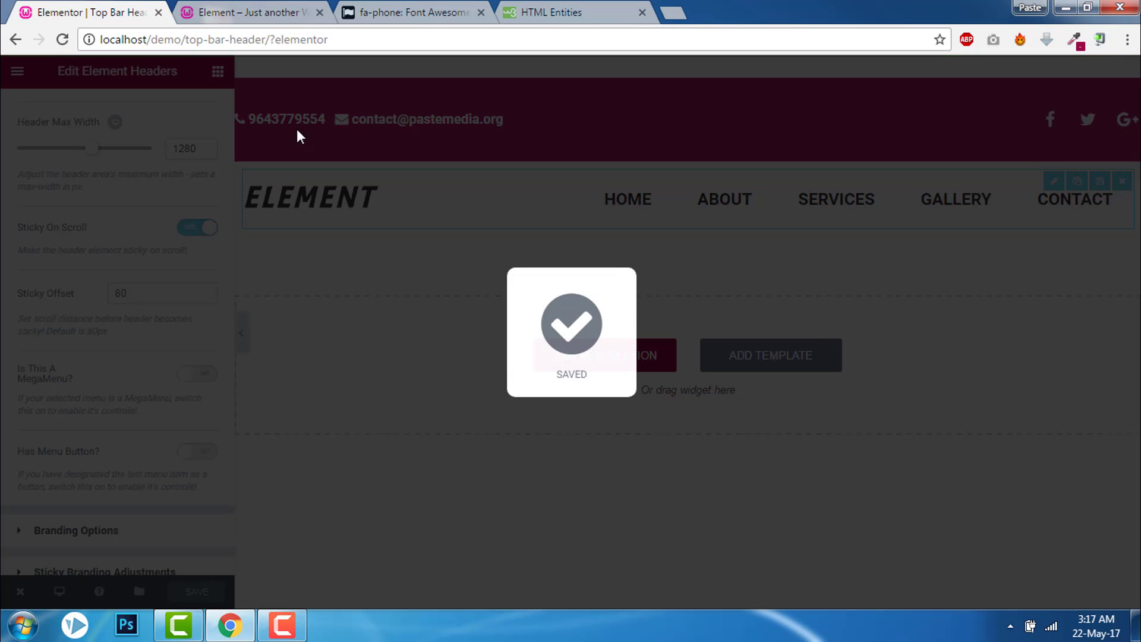
click(250, 12)
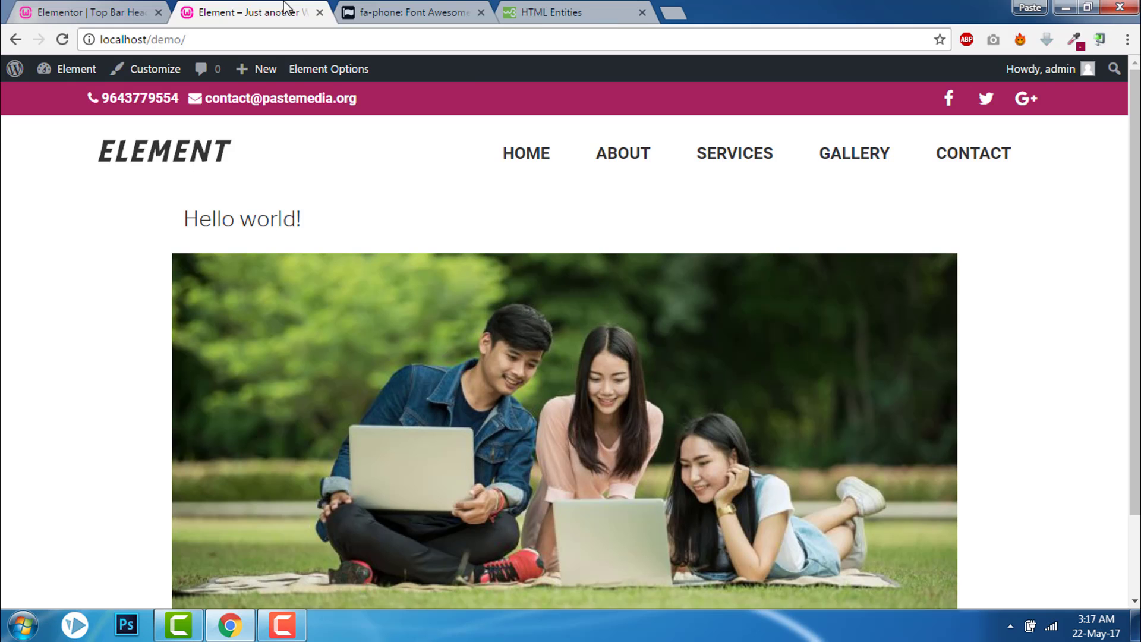
- Reload the home page, then append 'demo' to the address to load the Demo page and test the sticky header
click(62, 44)
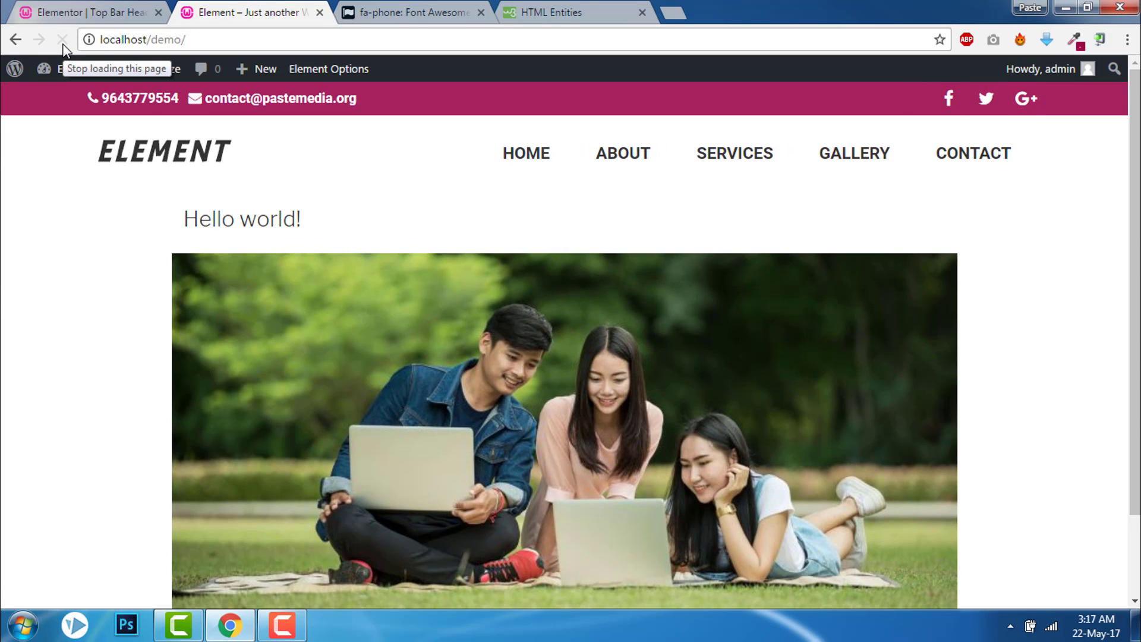
scroll(834, 246, down, 3)
scroll(834, 256, up, 1)
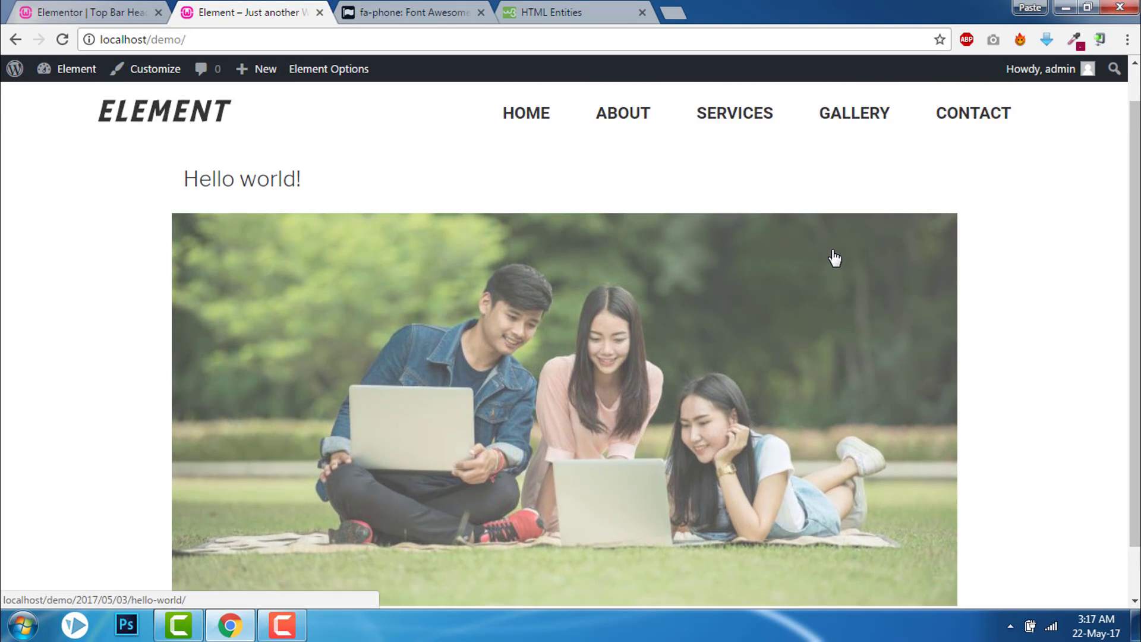
scroll(648, 143, up, 1)
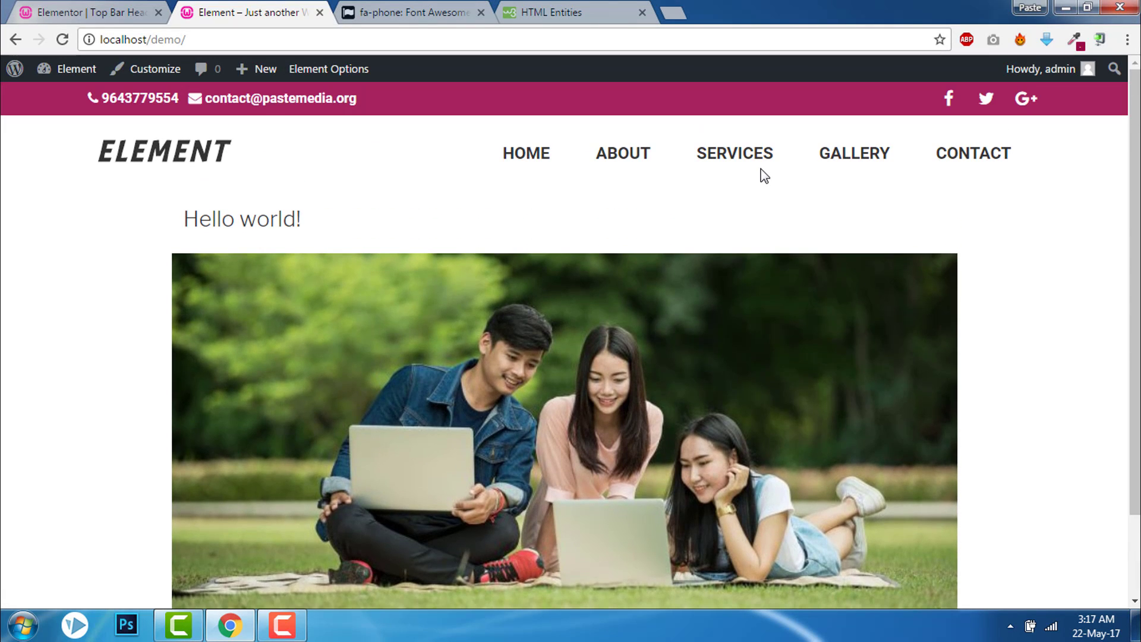
mouse_move(70, 69)
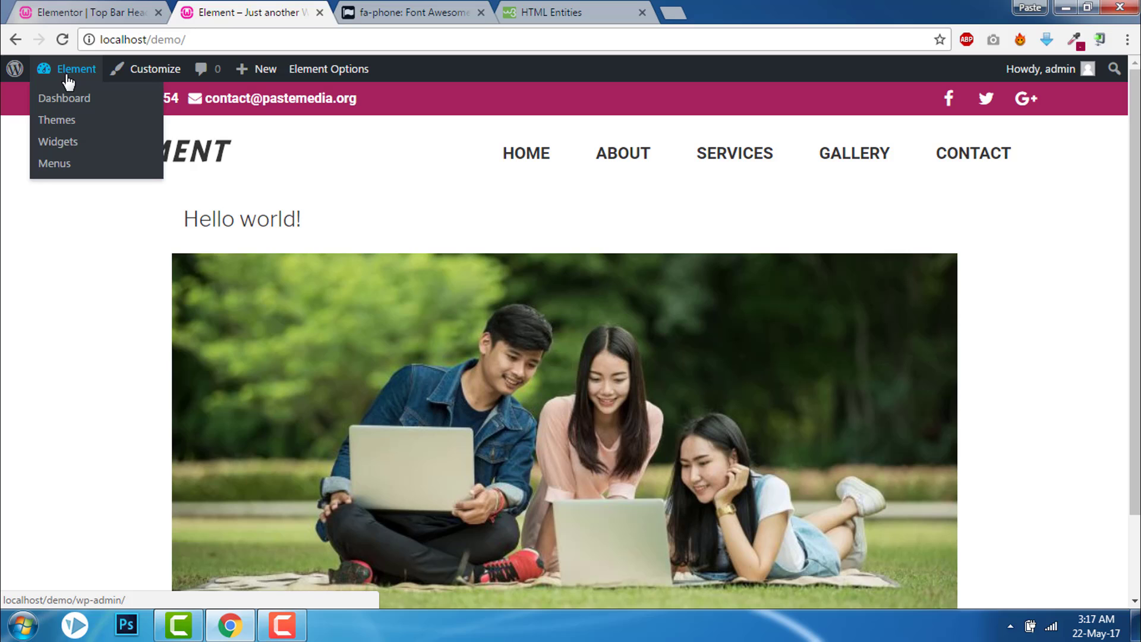
click(199, 38)
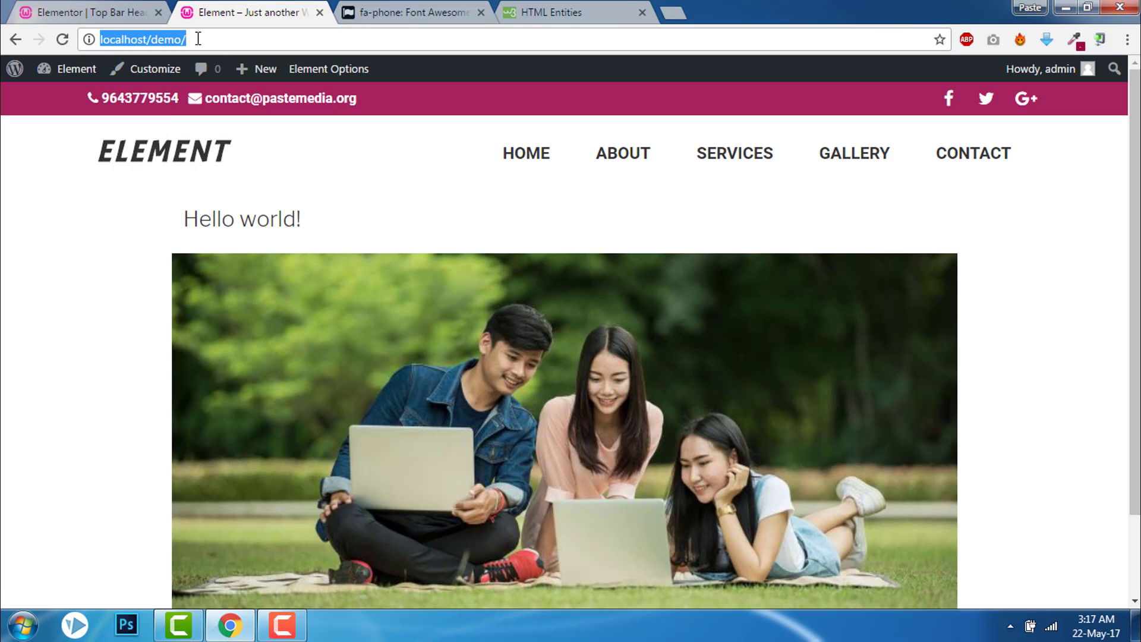
key(End)
text(demo)
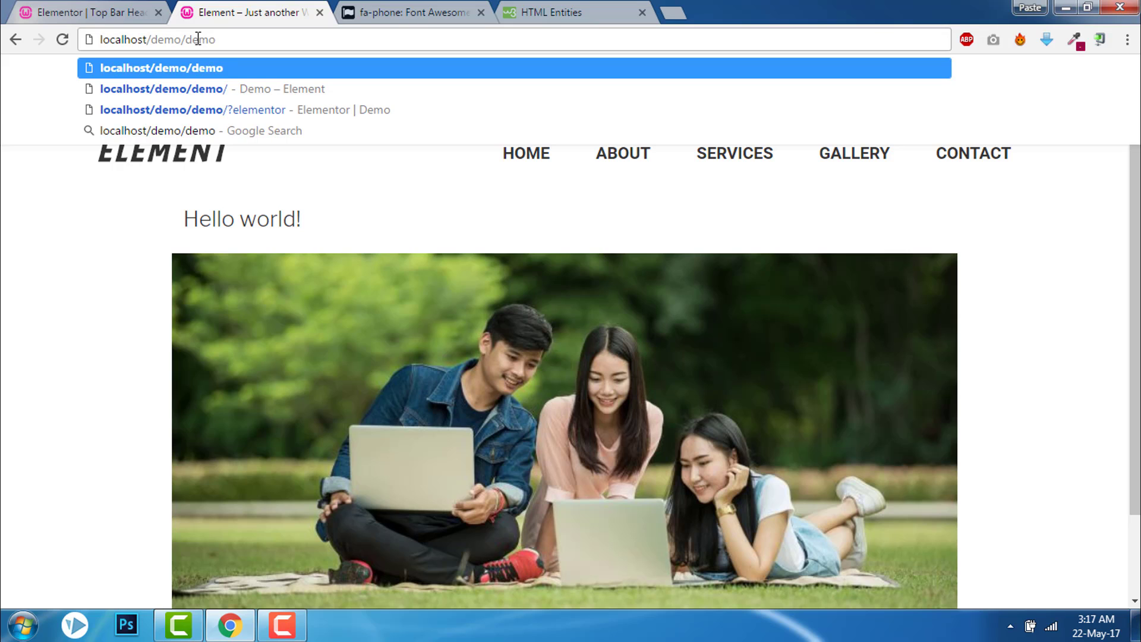
key(Return)
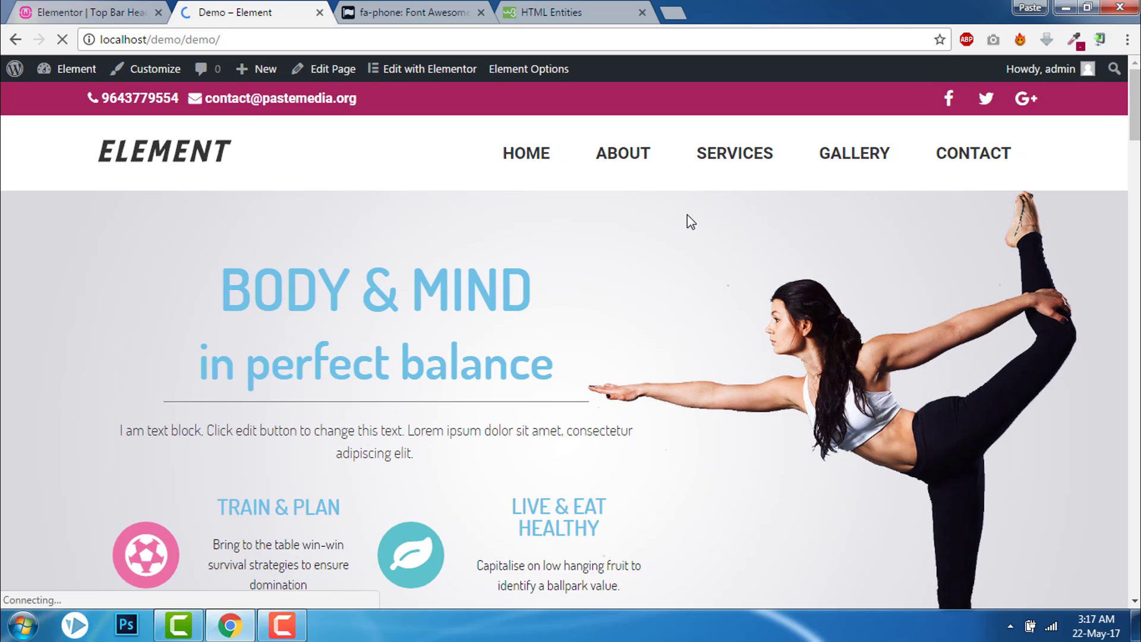
scroll(687, 218, down, 5)
scroll(686, 224, down, 4)
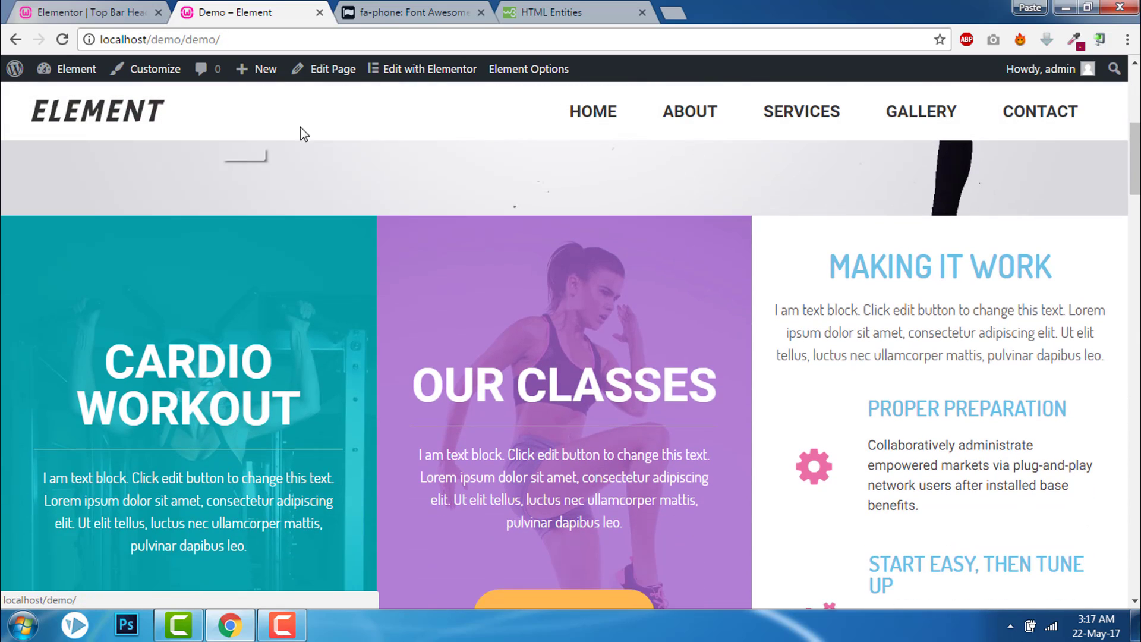
scroll(928, 272, up, 8)
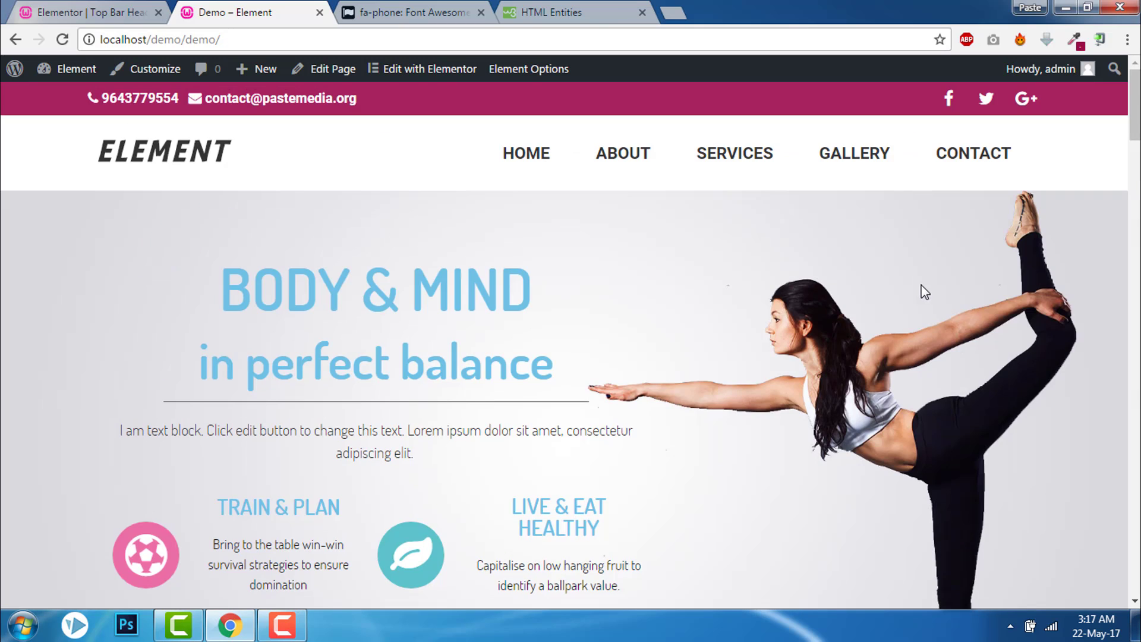